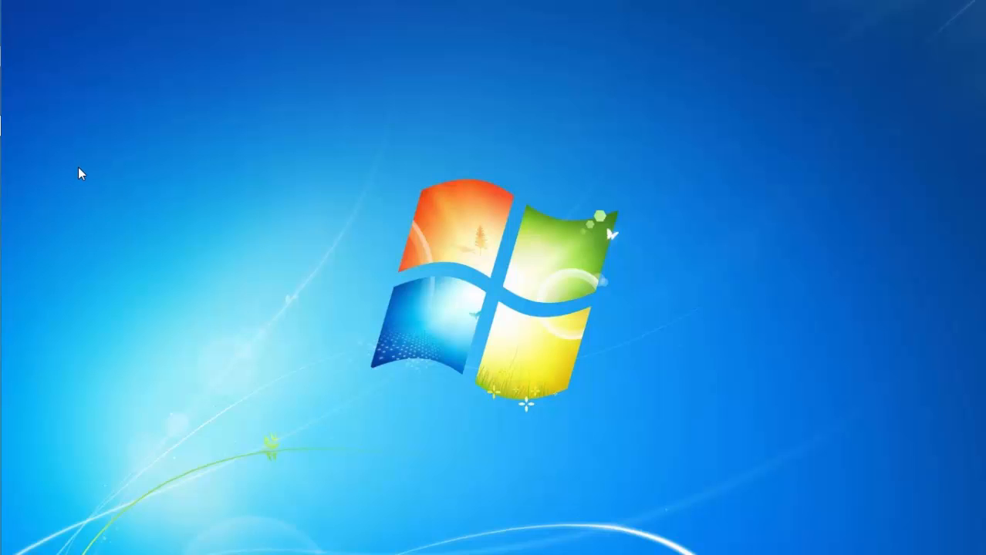
# - Find WampServer64 among the installed programs and start it
pyautogui.moveTo(0, 167)
pyautogui.press('super')
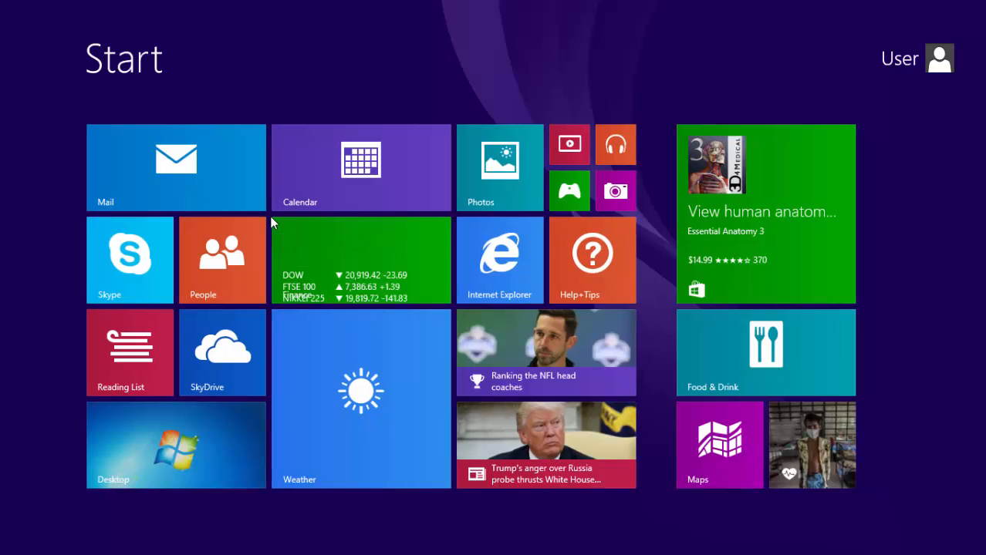
pyautogui.write('wampServer64')
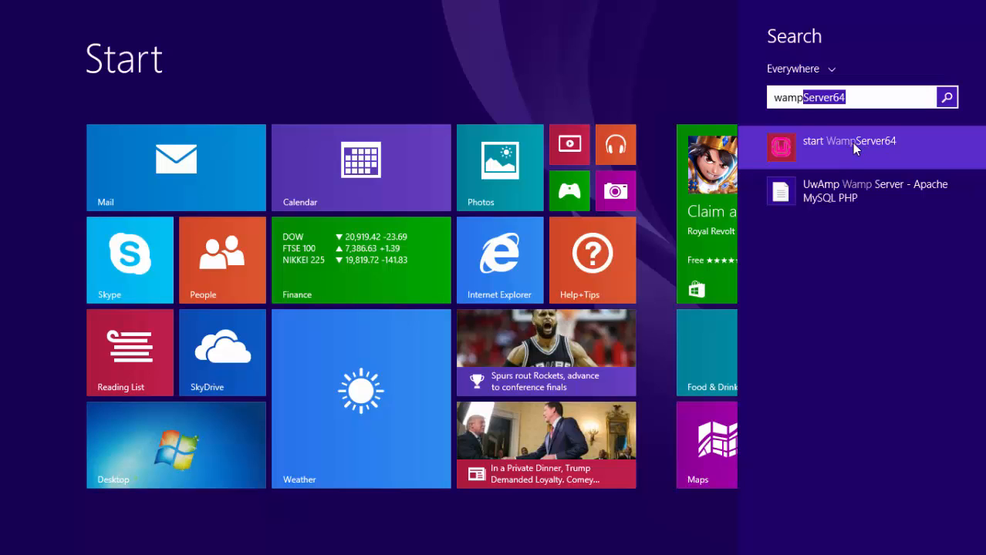
pyautogui.click(851, 143)
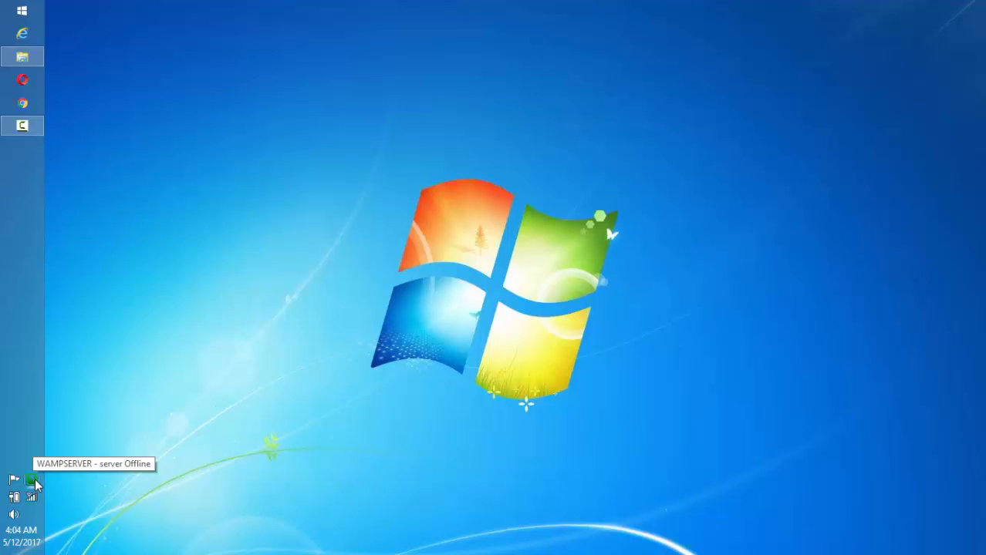
# - Switch to the Opera browser, open localhost/edcartech/ and look through the site's home page
pyautogui.click(22, 81)
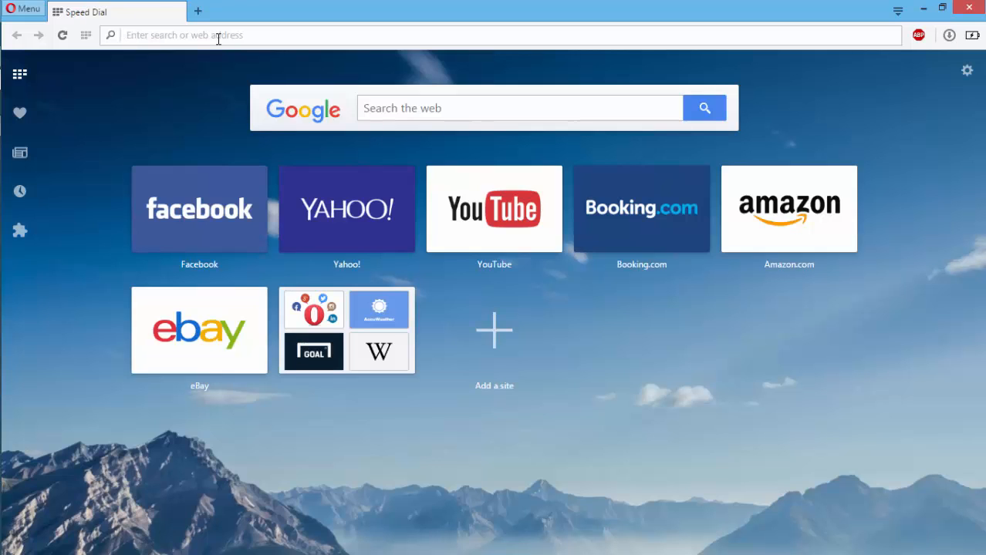
pyautogui.write('localhost/edcartech/')
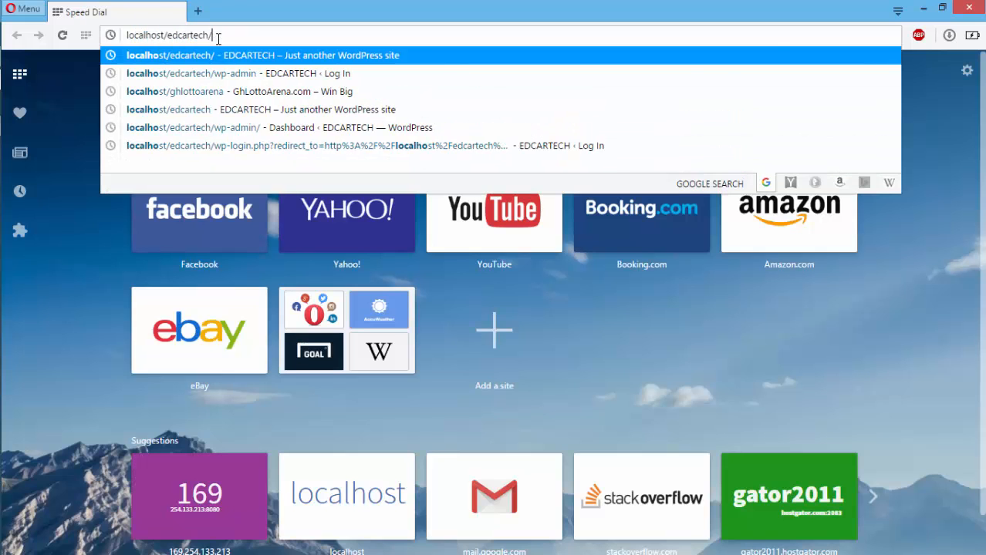
pyautogui.press('Return')
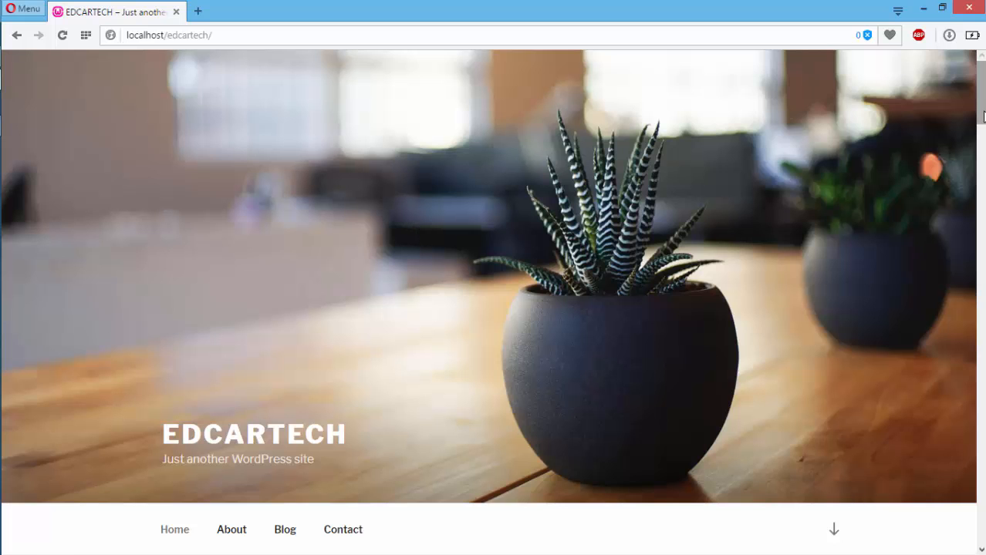
pyautogui.moveTo(983, 115); pyautogui.dragTo(981, 257)
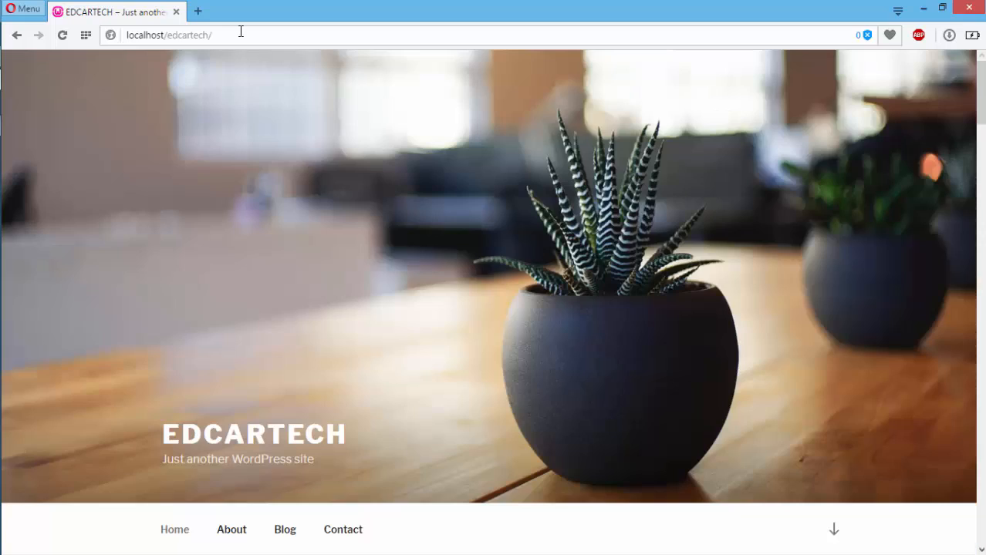
# - Open the site's WordPress admin login page at localhost/edcartech/wp-admin
pyautogui.click(240, 32)
pyautogui.click(240, 32)
pyautogui.write('wp-admi')
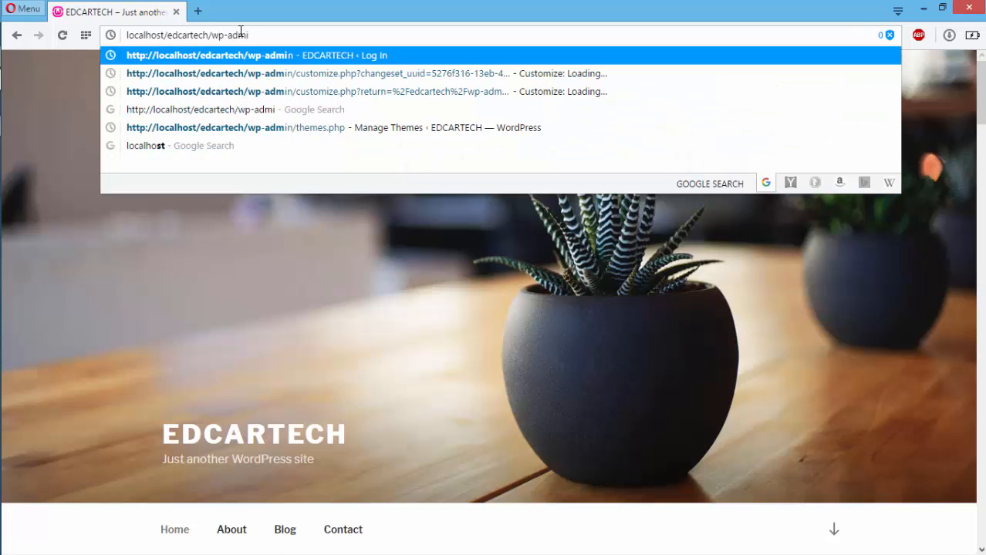
pyautogui.write('n')
pyautogui.press('Return')
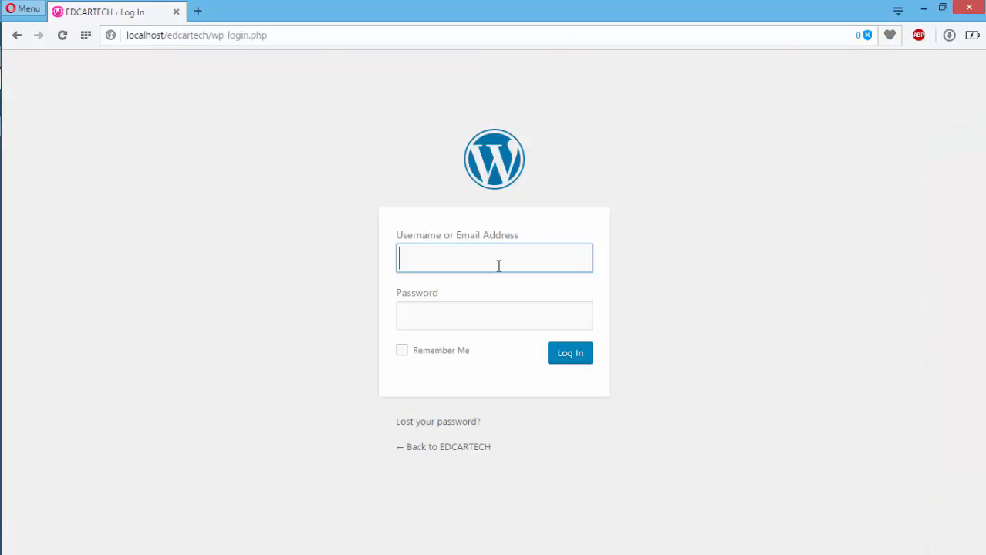
# - Log in to the WordPress admin by entering the account username and password
pyautogui.write('carlos')
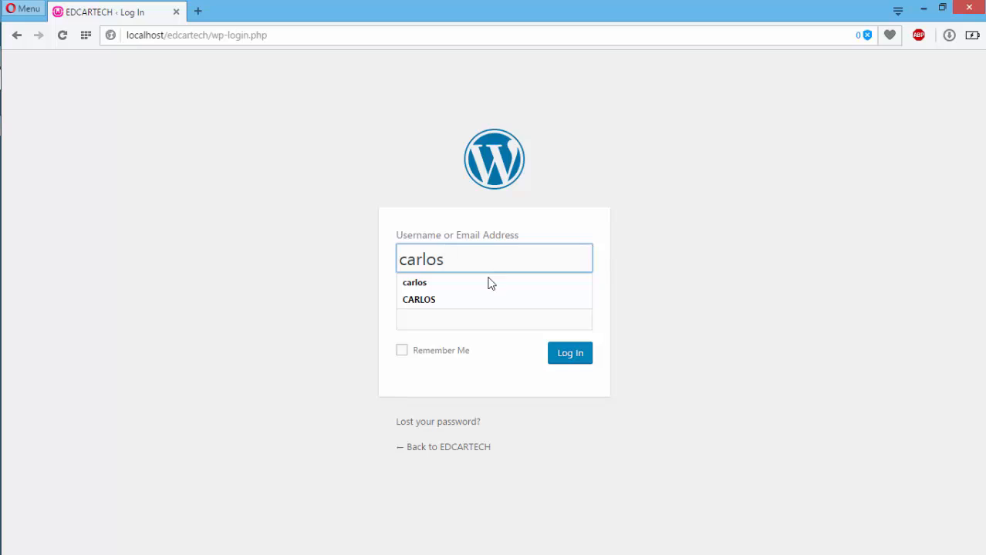
pyautogui.click(490, 284)
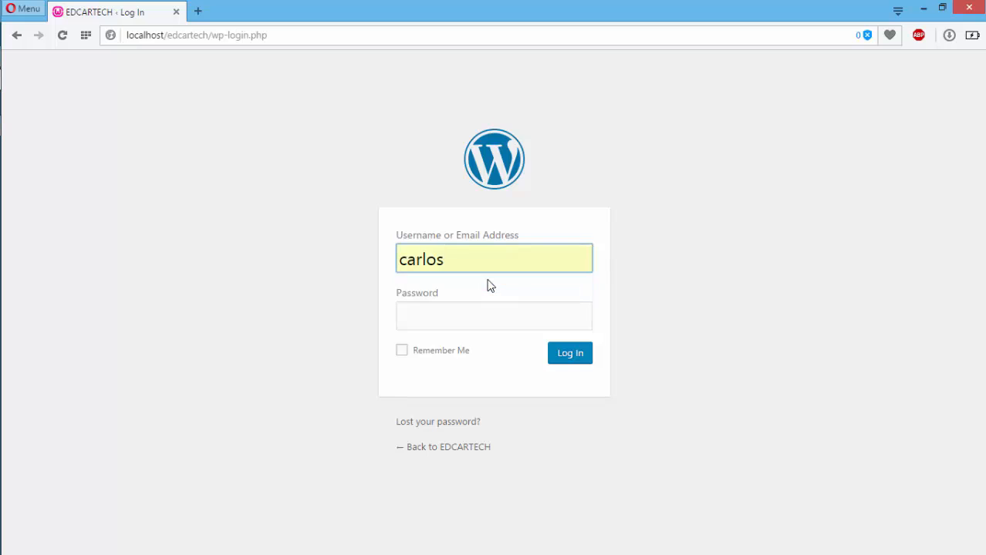
pyautogui.click(465, 325)
pyautogui.write('••••••')
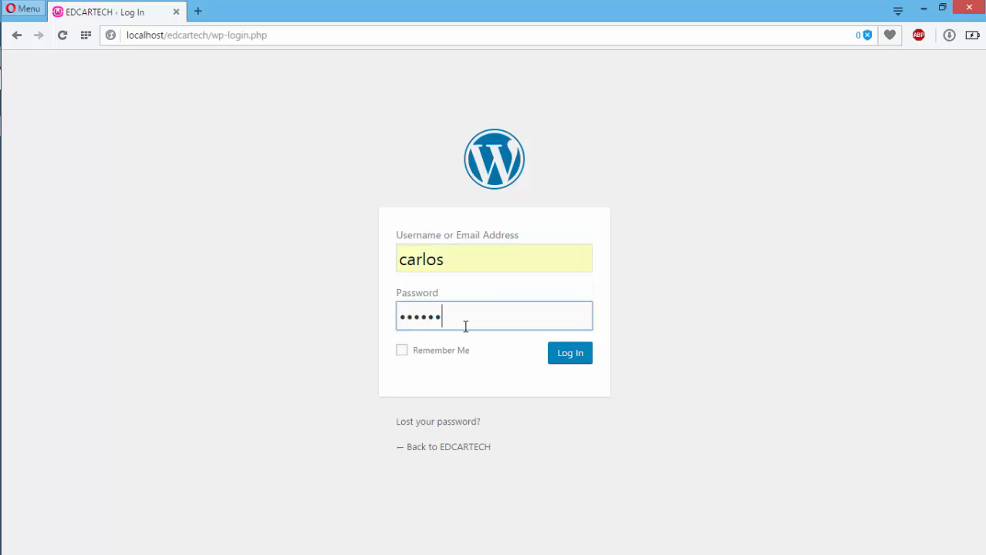
pyautogui.click(575, 352)
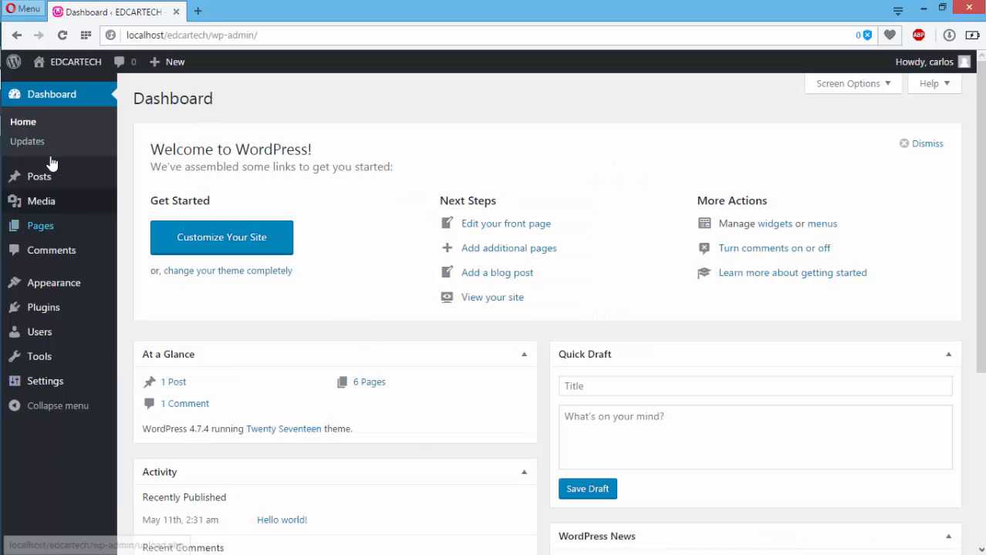
# - Open the EDCARTECH live site in a separate browser tab, view it and return to the dashboard
pyautogui.moveTo(81, 68)
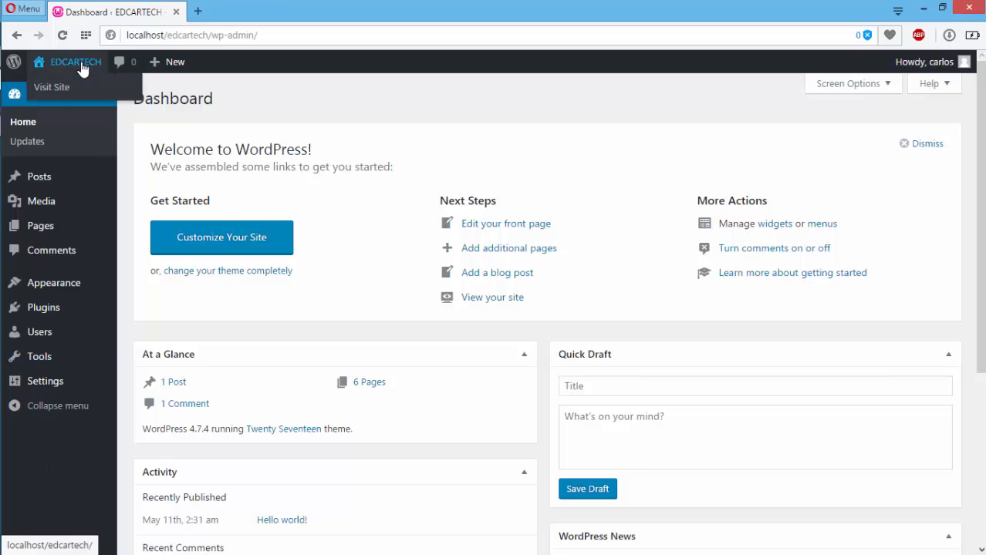
pyautogui.middleClick(53, 91)
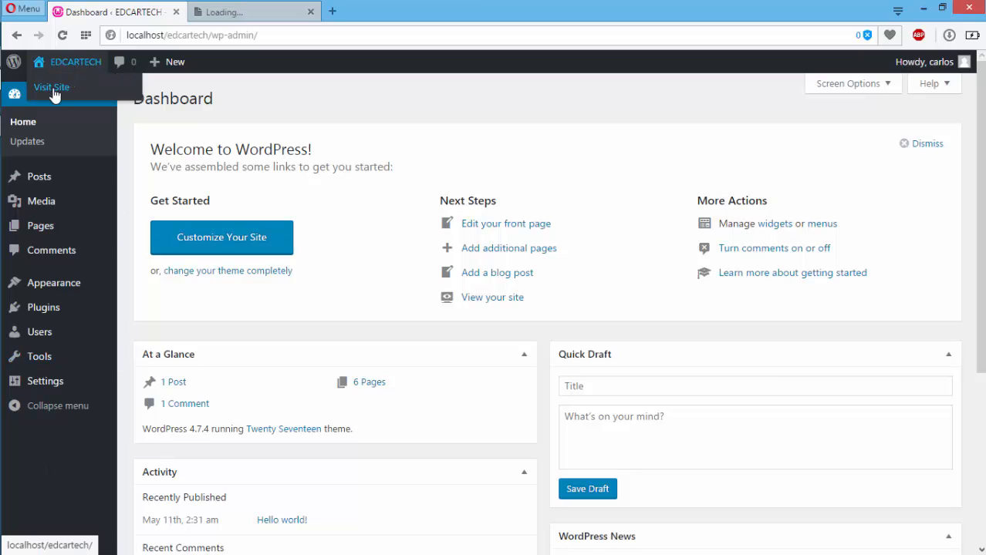
pyautogui.click(248, 14)
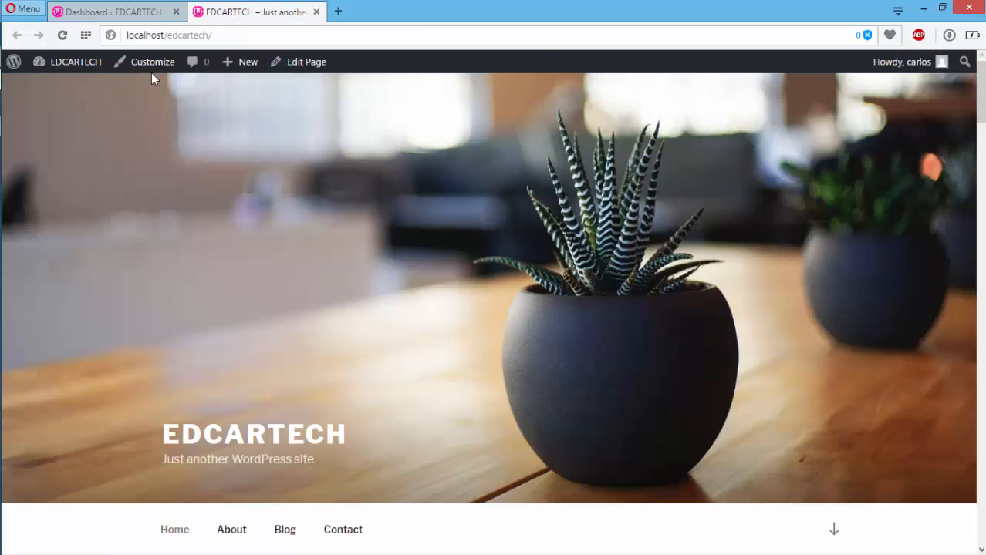
pyautogui.click(135, 12)
pyautogui.moveTo(68, 79)
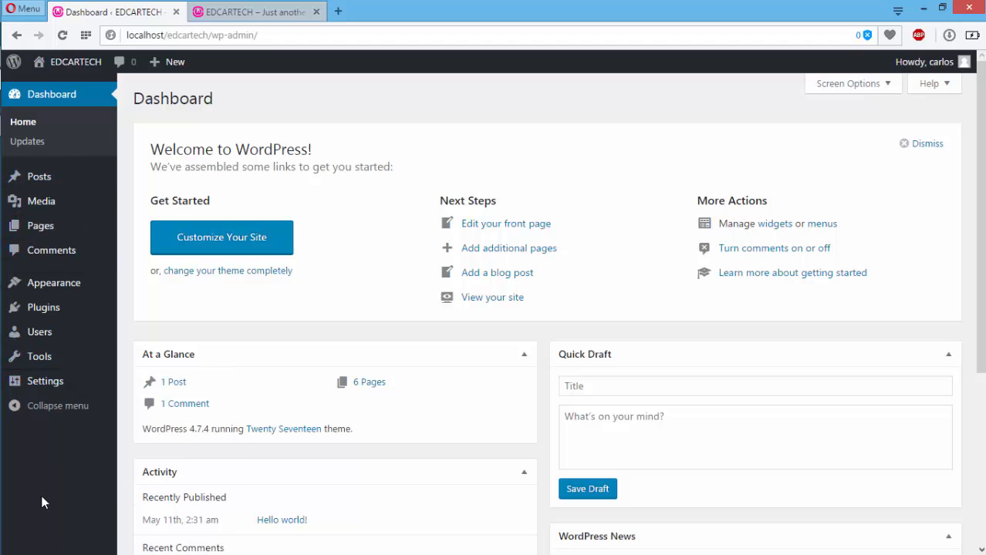
pyautogui.moveTo(40, 184)
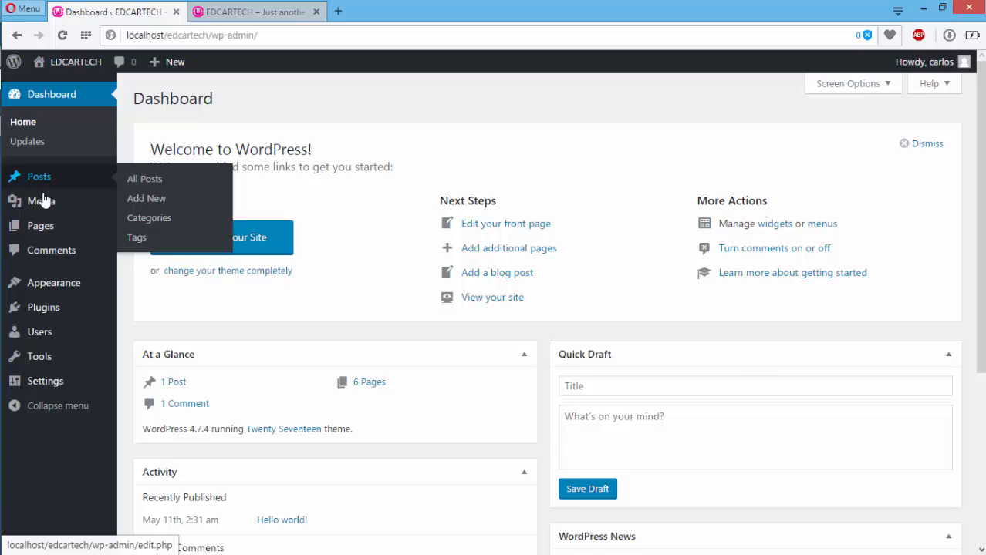
pyautogui.moveTo(33, 209)
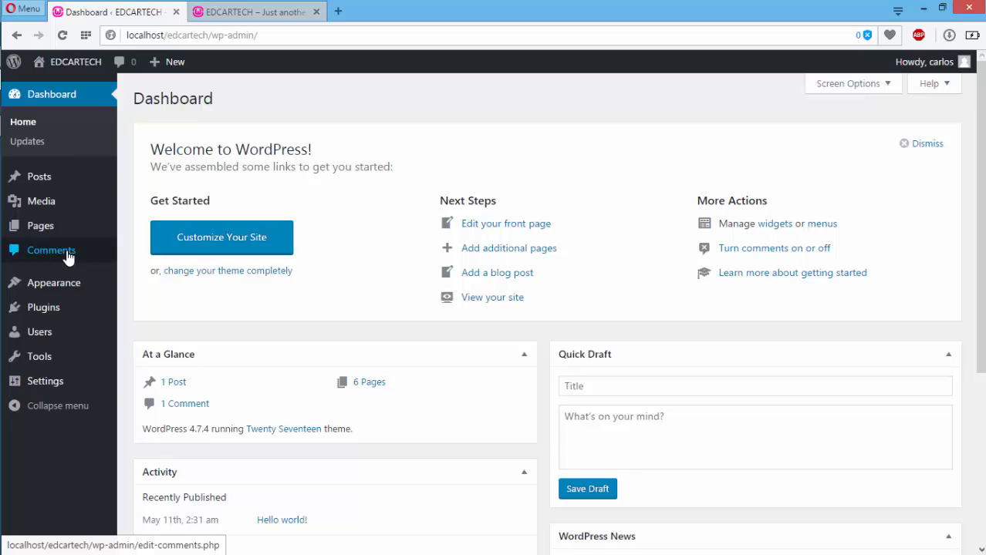
pyautogui.moveTo(45, 333)
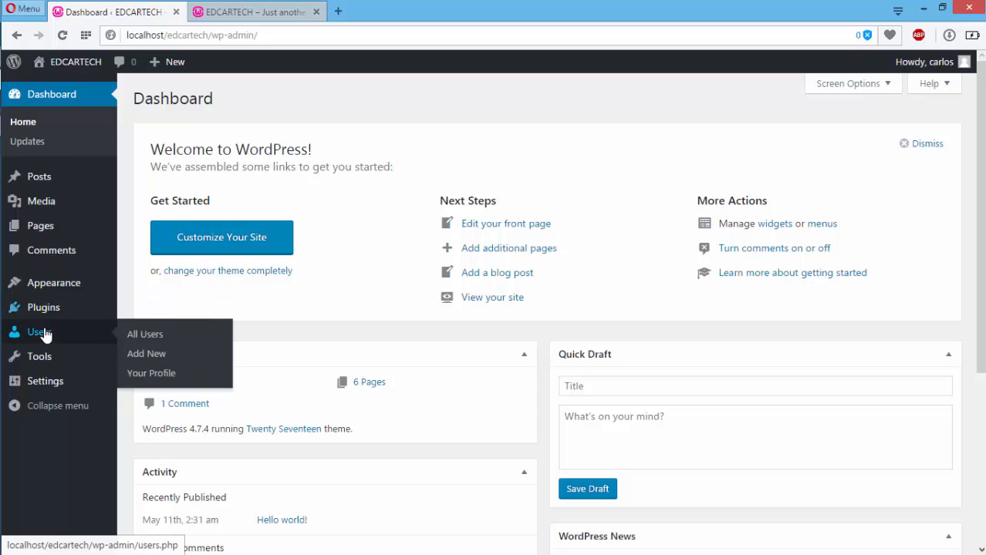
pyautogui.moveTo(43, 386)
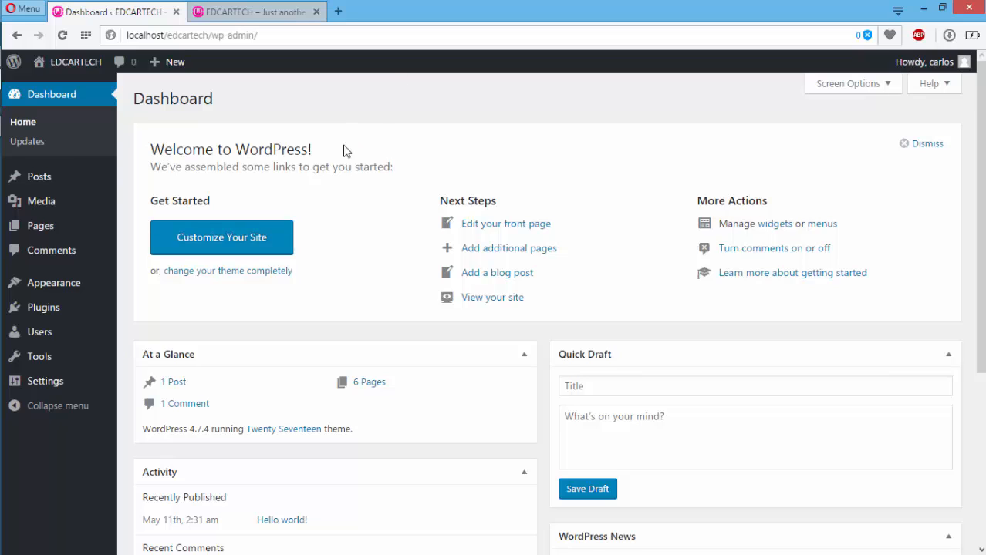
# - Open the site customizer, look through the home page preview and close it without changing anything
pyautogui.click(213, 243)
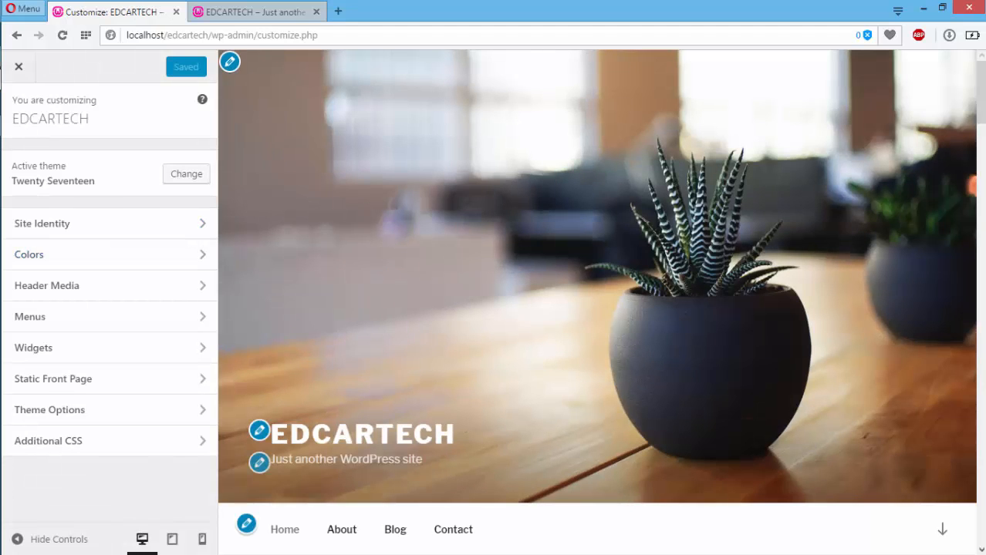
pyautogui.scroll(-1, 983, 137)
pyautogui.scroll(-5, 984, 138)
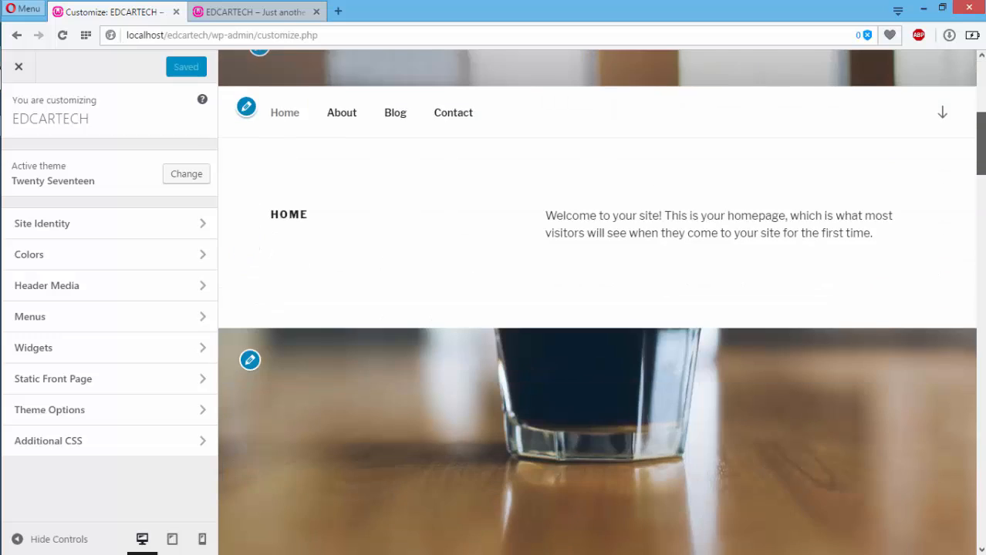
pyautogui.scroll(5, 597, 308)
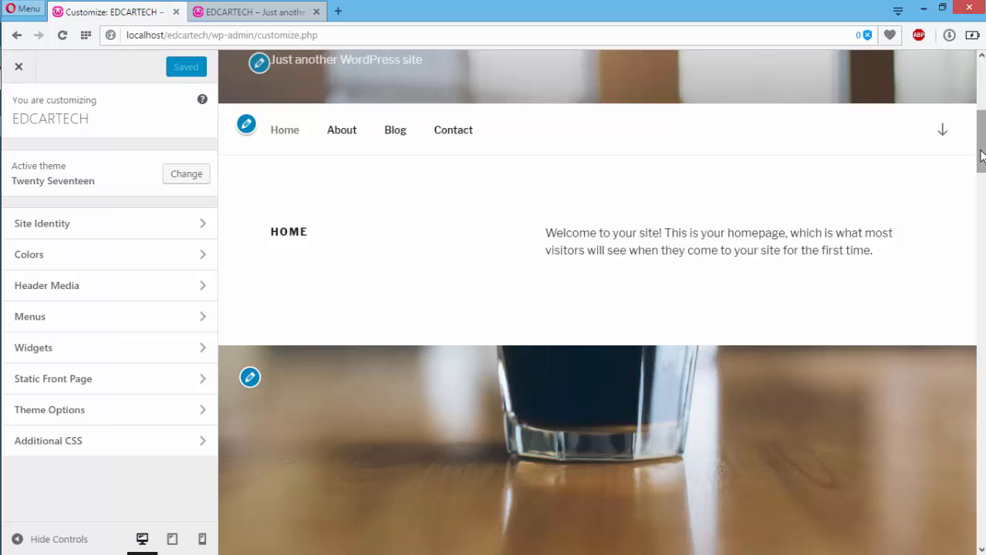
pyautogui.scroll(5, 979, 142)
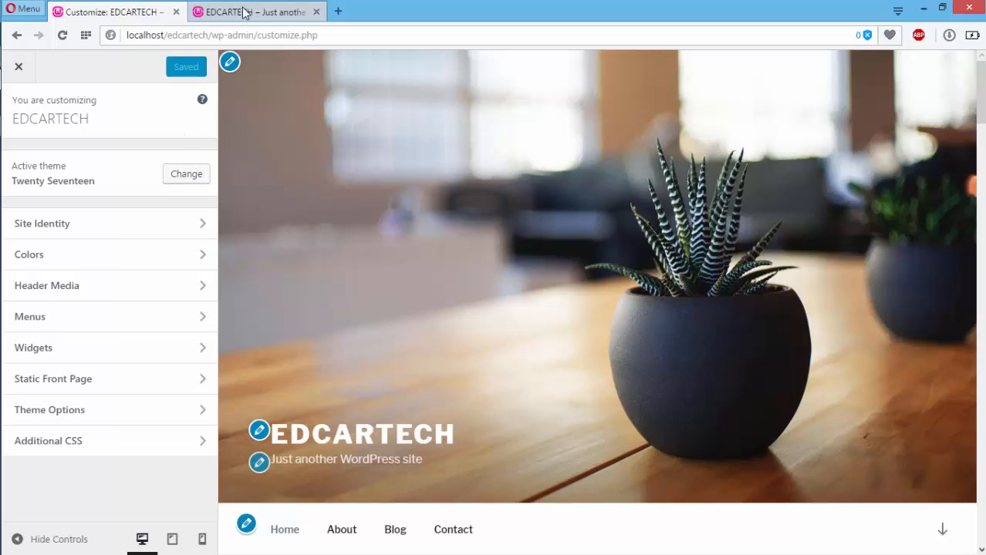
pyautogui.click(19, 68)
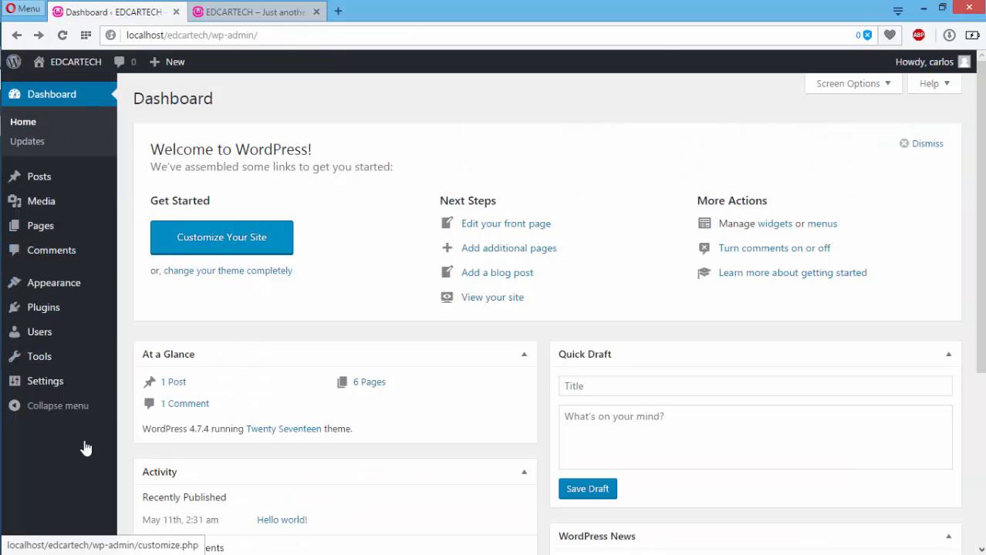
# - Go to the installed themes and open the page for adding new themes
pyautogui.moveTo(60, 290)
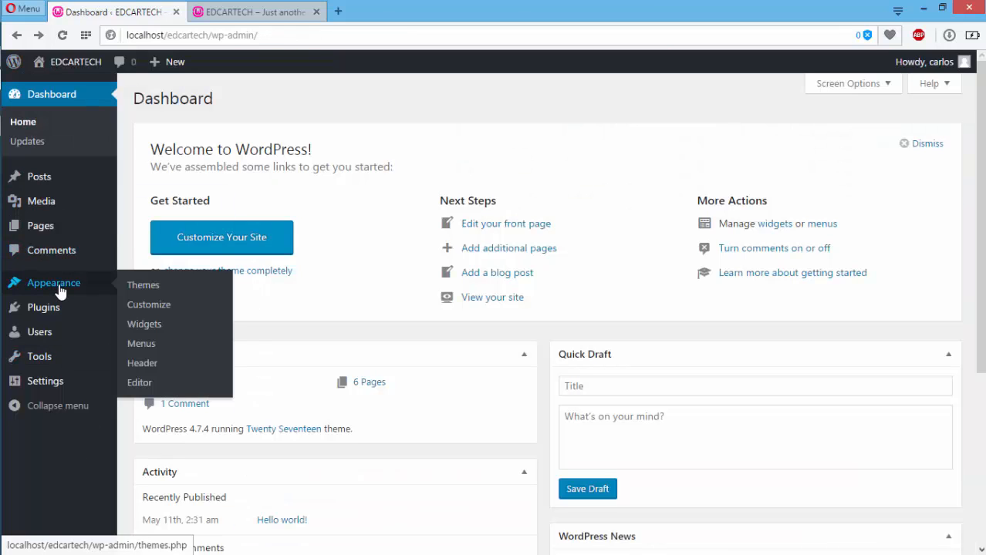
pyautogui.click(144, 285)
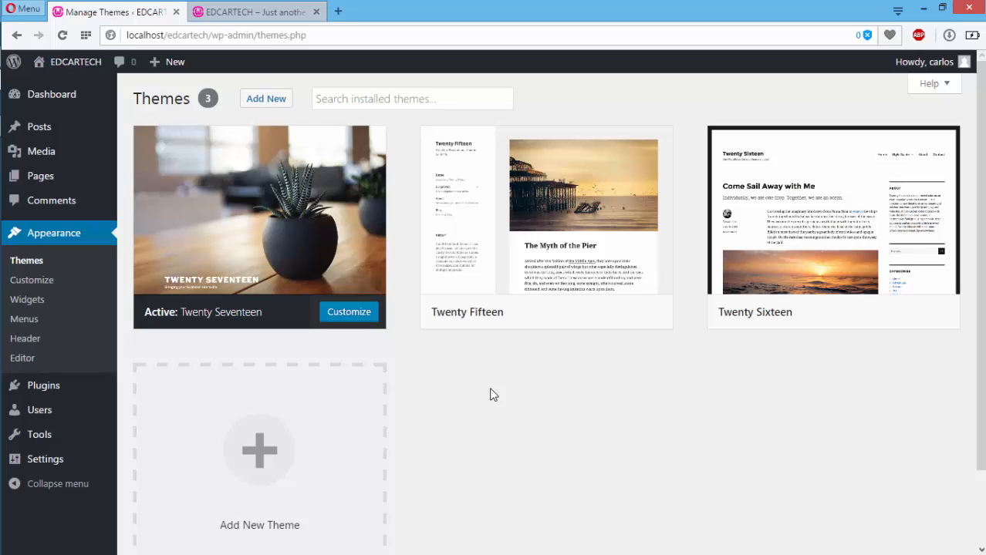
pyautogui.click(268, 98)
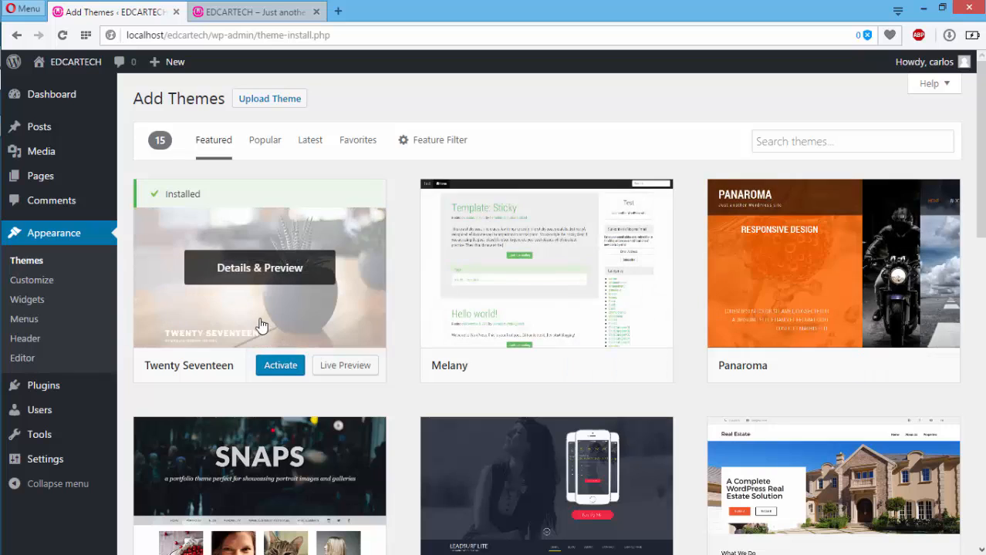
# - Check the live site with the Twenty Seventeen theme and return to the theme catalogue
pyautogui.click(281, 367)
pyautogui.click(261, 12)
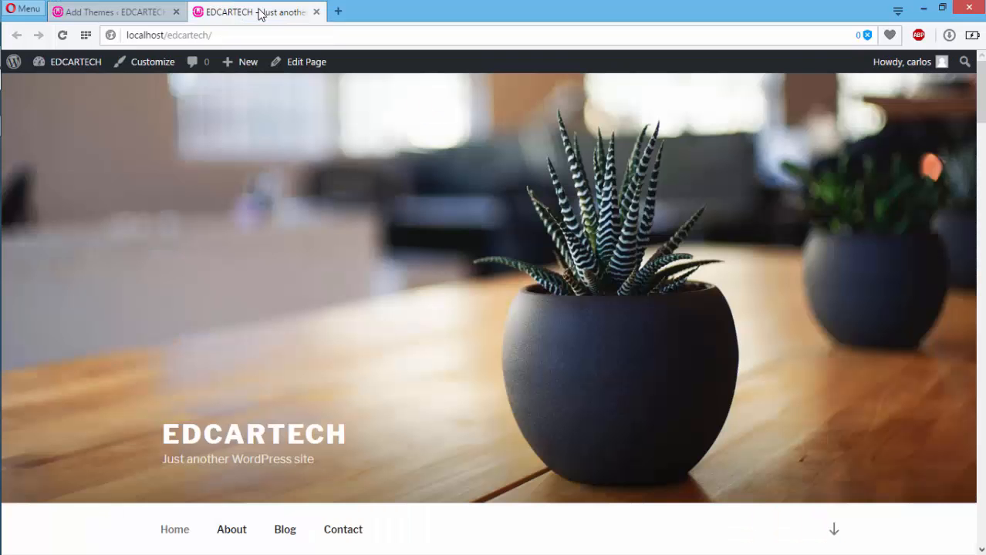
pyautogui.click(113, 12)
# - Search the theme catalogue for travelify and open the form for uploading a theme in .zip format
pyautogui.click(814, 146)
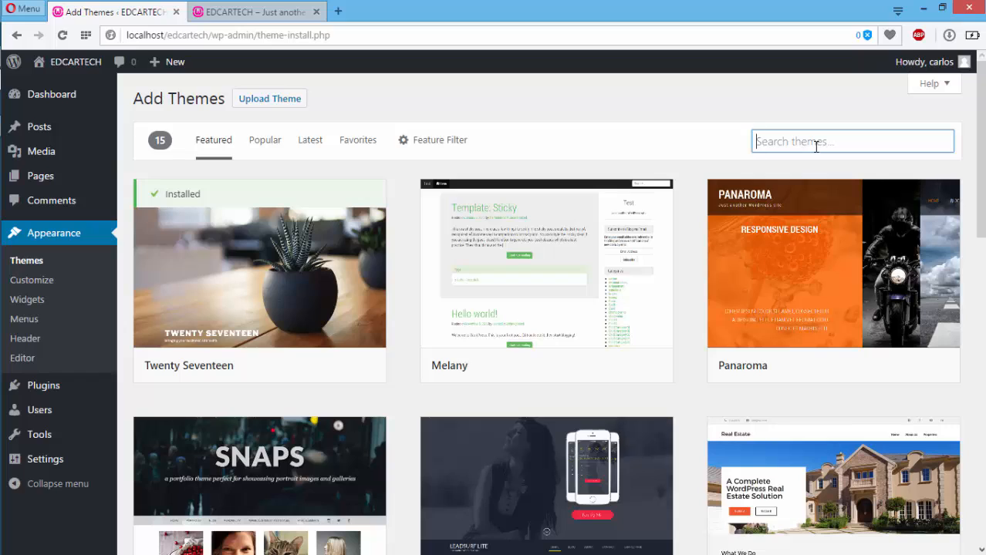
pyautogui.write('travelify')
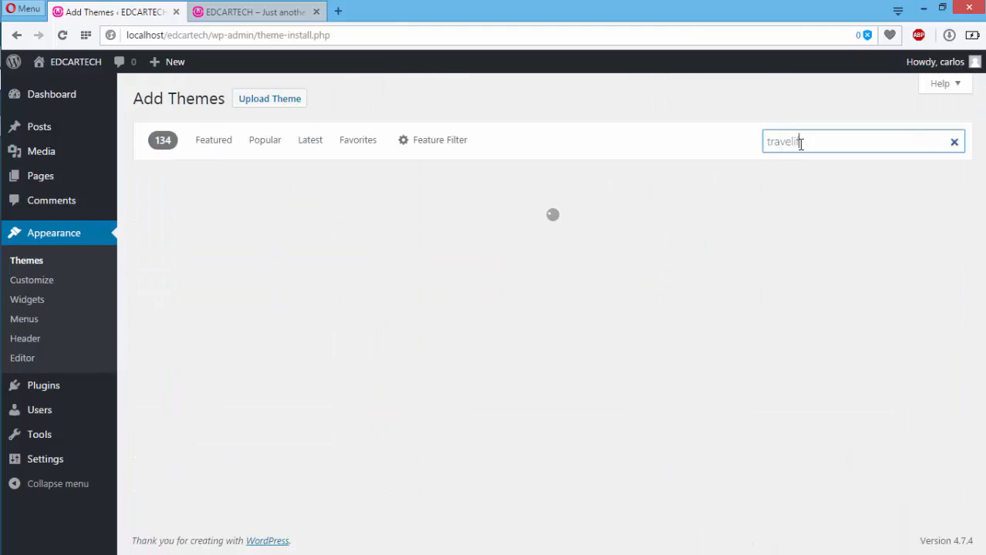
pyautogui.moveTo(298, 370)
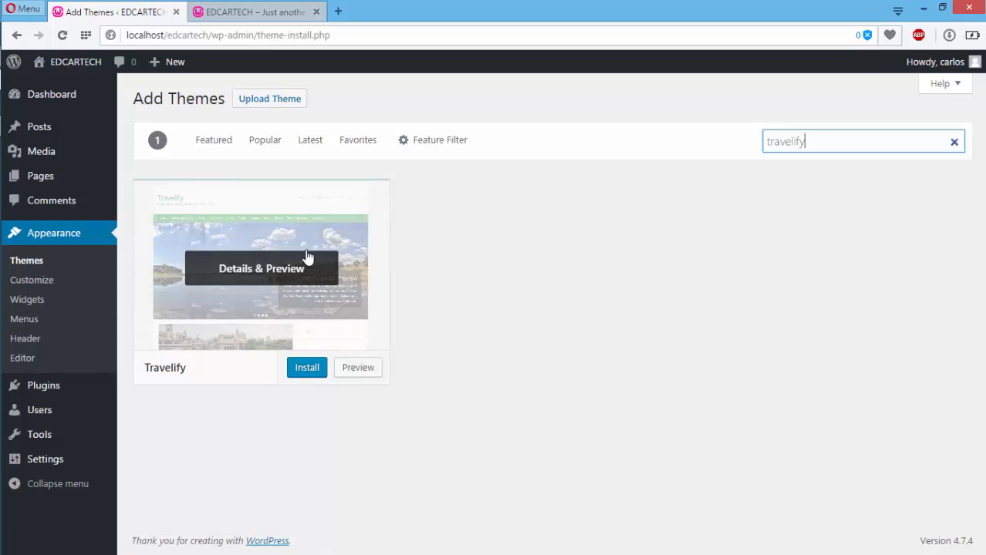
pyautogui.click(307, 368)
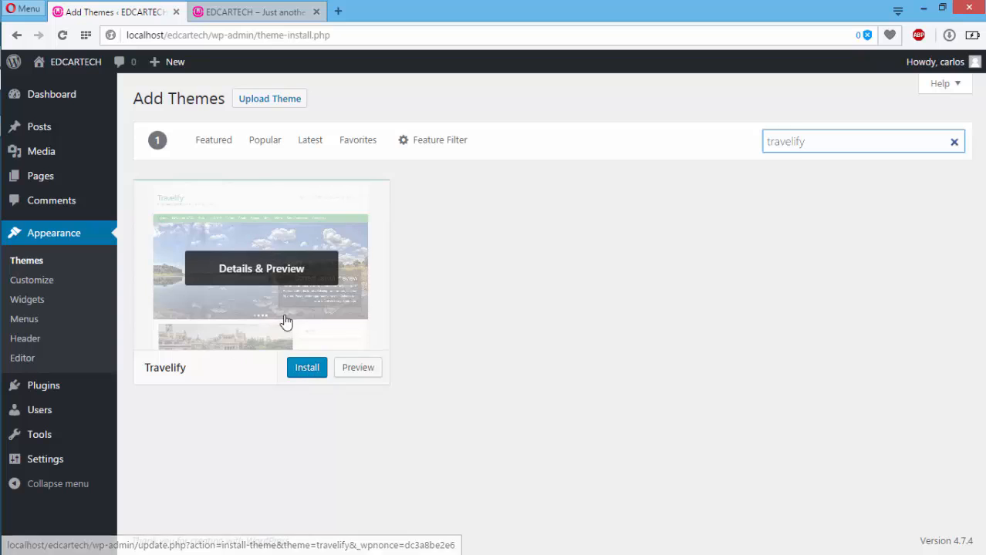
pyautogui.click(282, 102)
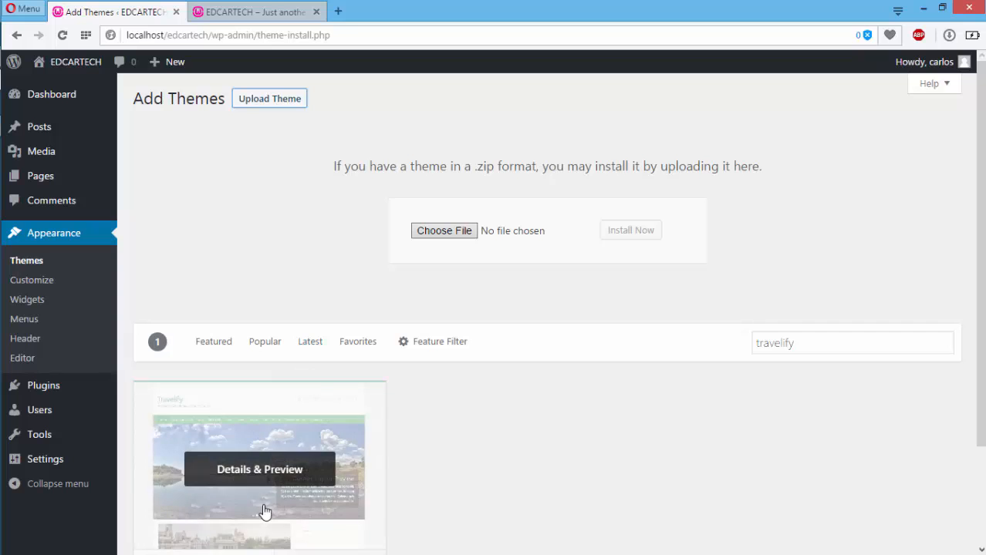
# - Browse the Downloads folder for a theme file, cancel the selection, check the live site and return to the upload form
pyautogui.click(457, 230)
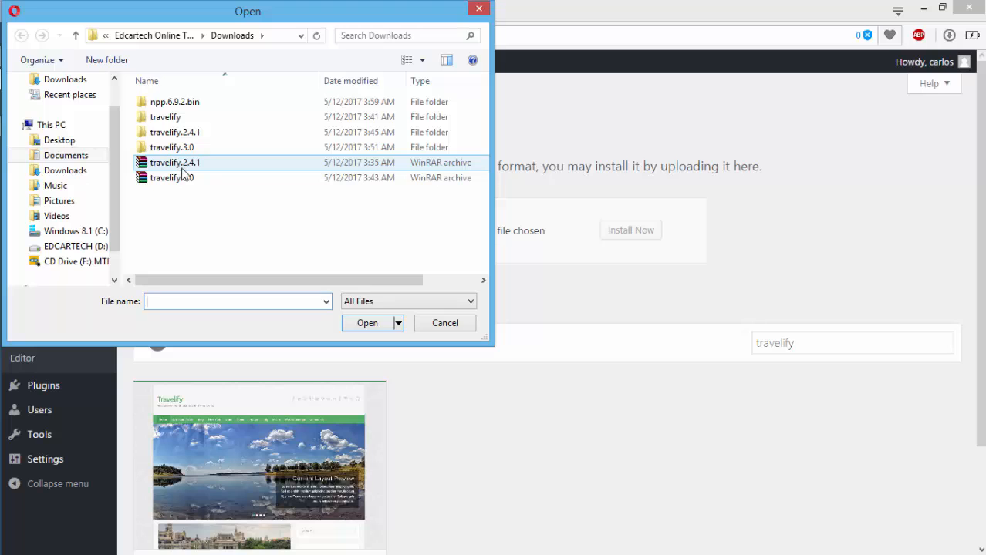
pyautogui.press('Escape')
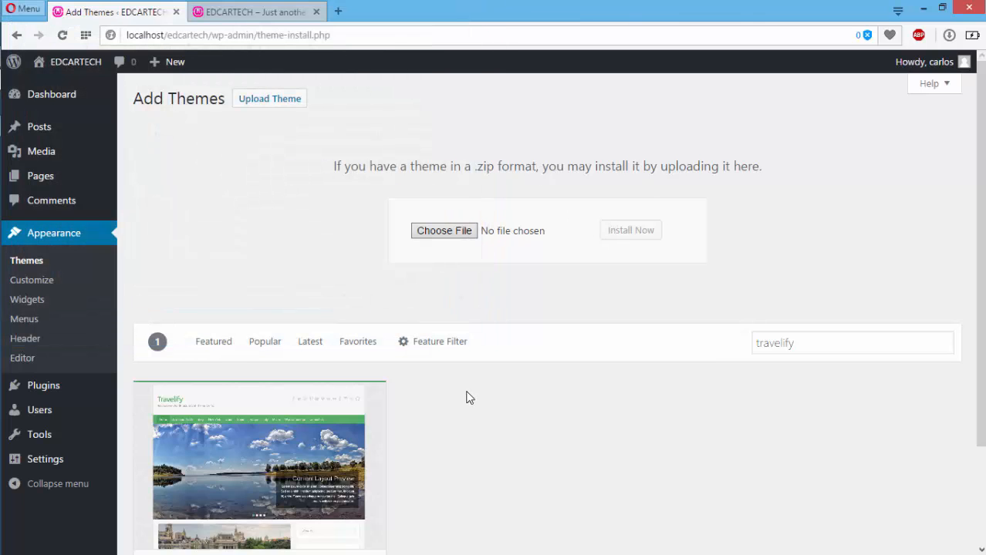
pyautogui.click(268, 22)
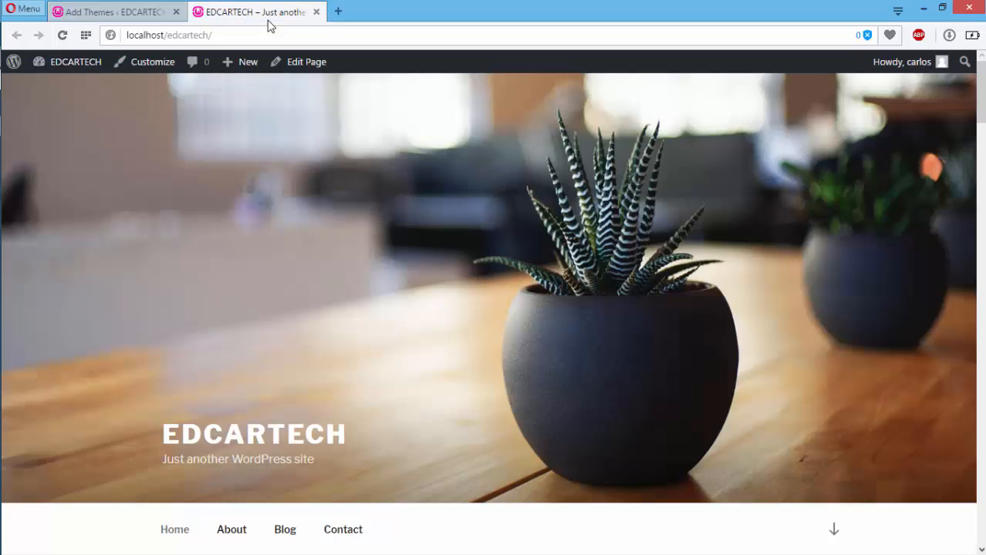
pyautogui.click(108, 14)
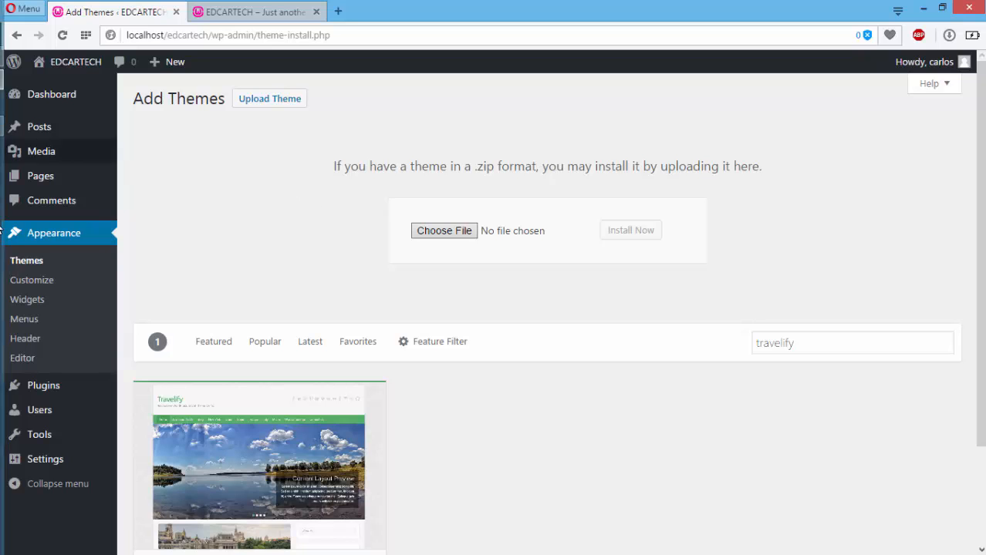
# - Switch to File Explorer and open the travelify theme folder nested inside the extracted travelify.2.4.1 folder in Downloads
pyautogui.click(21, 58)
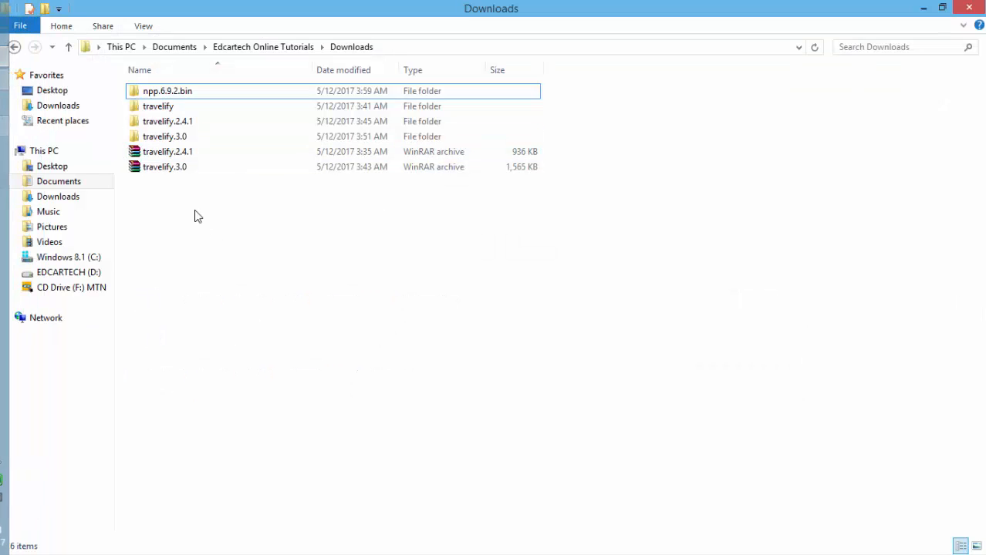
pyautogui.doubleClick(176, 124)
pyautogui.doubleClick(177, 94)
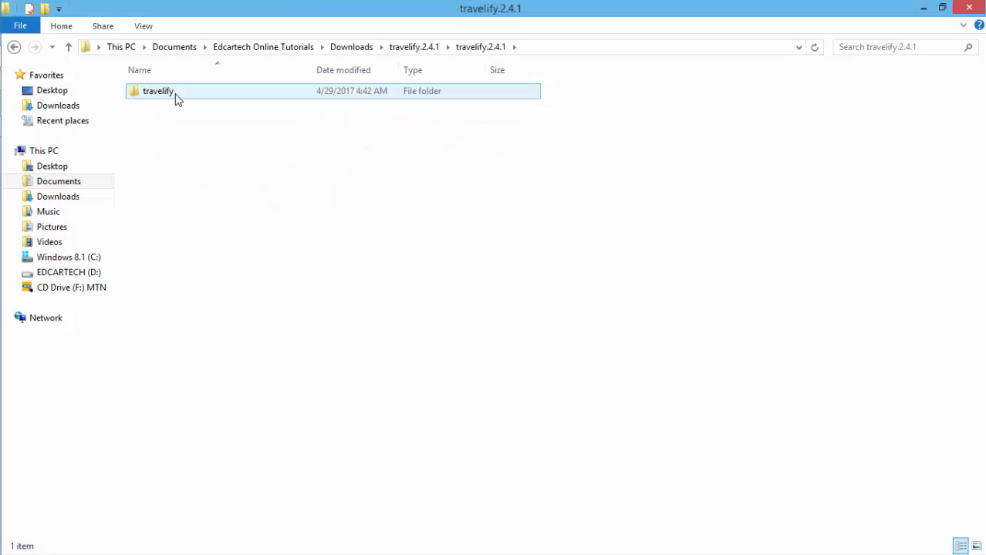
pyautogui.doubleClick(176, 95)
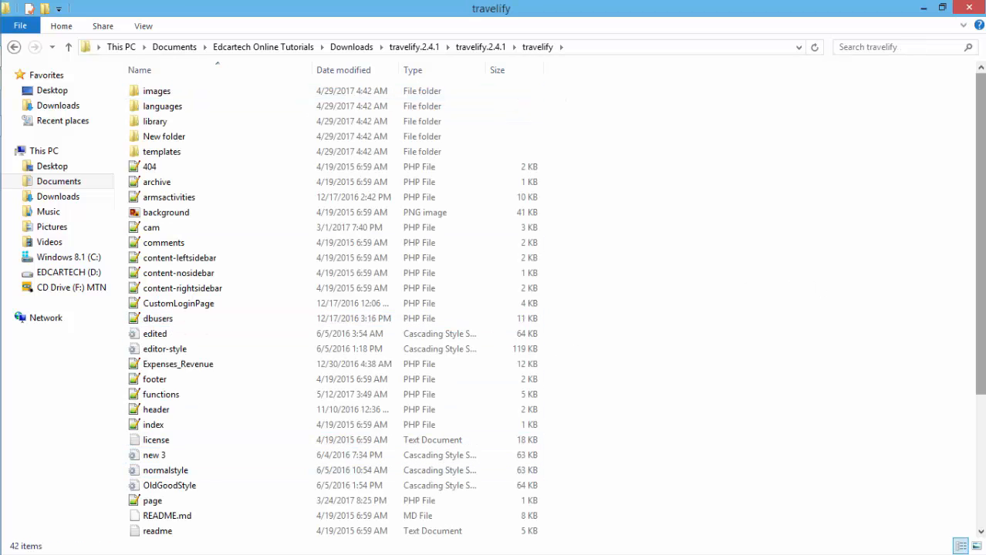
# - Open the theme's functions.php in Notepad++, review the code through to its end, and close the file
pyautogui.doubleClick(182, 396)
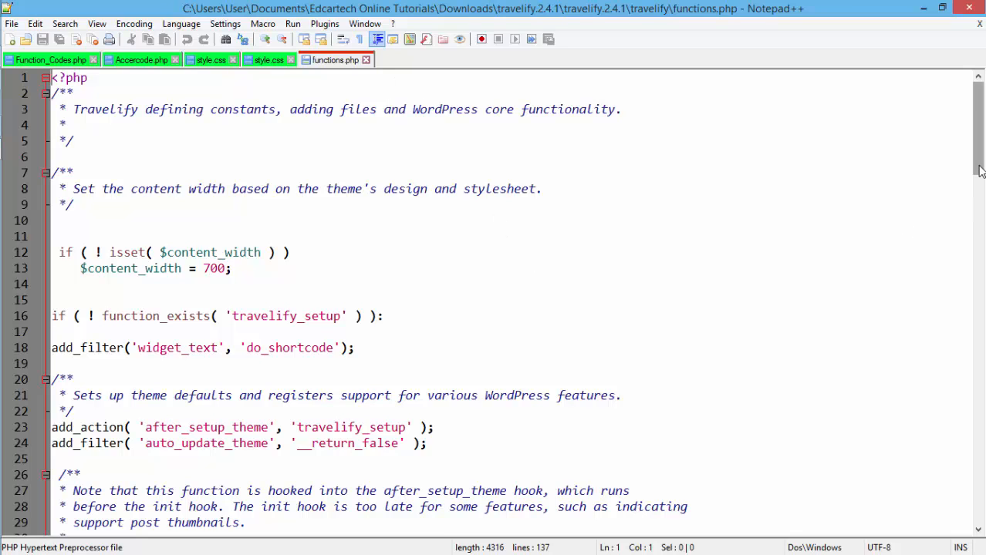
pyautogui.moveTo(979, 192); pyautogui.dragTo(982, 503)
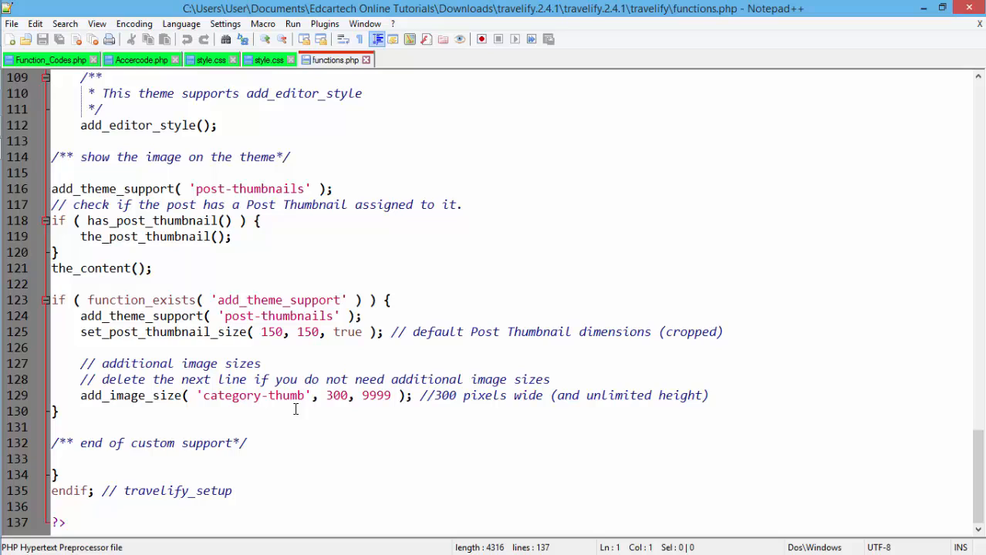
pyautogui.click(75, 506)
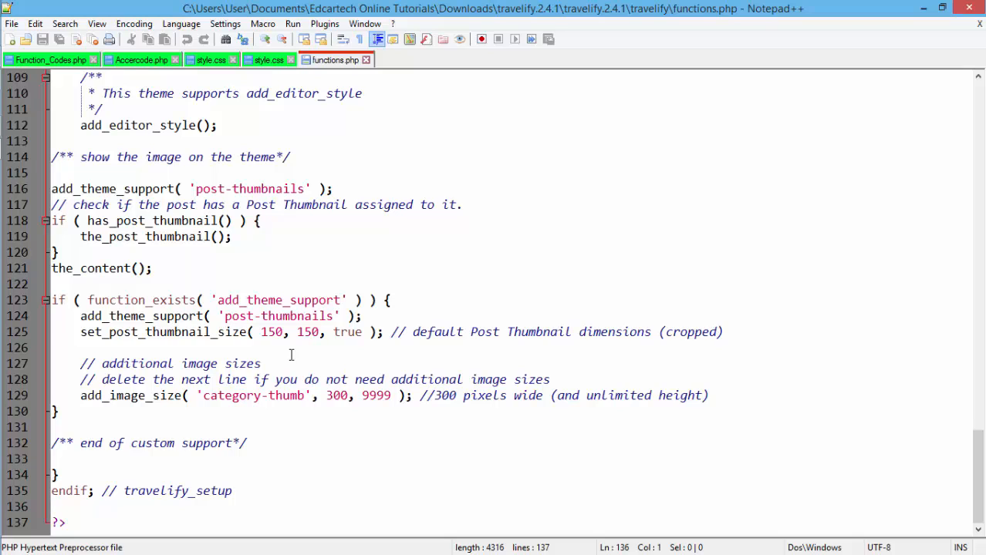
pyautogui.click(367, 59)
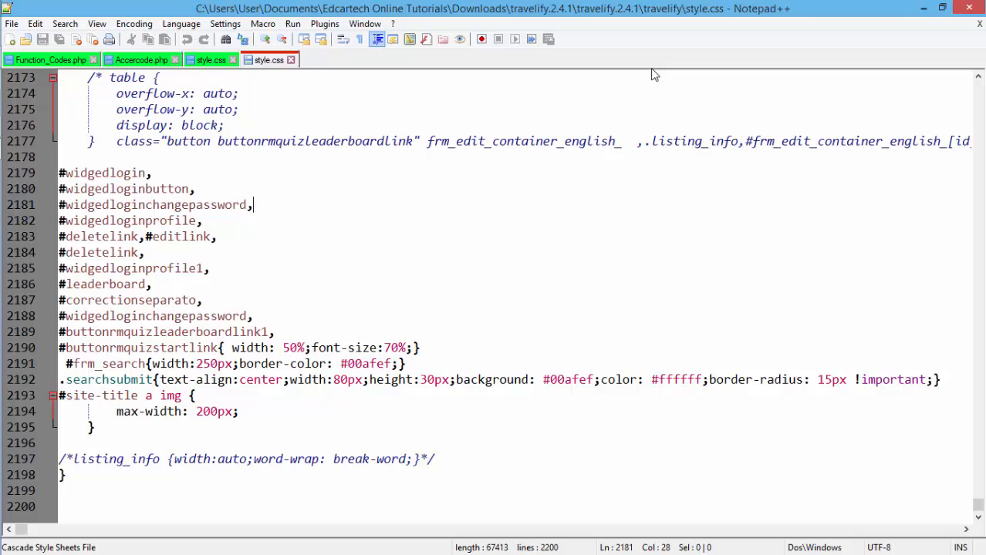
pyautogui.click(922, 10)
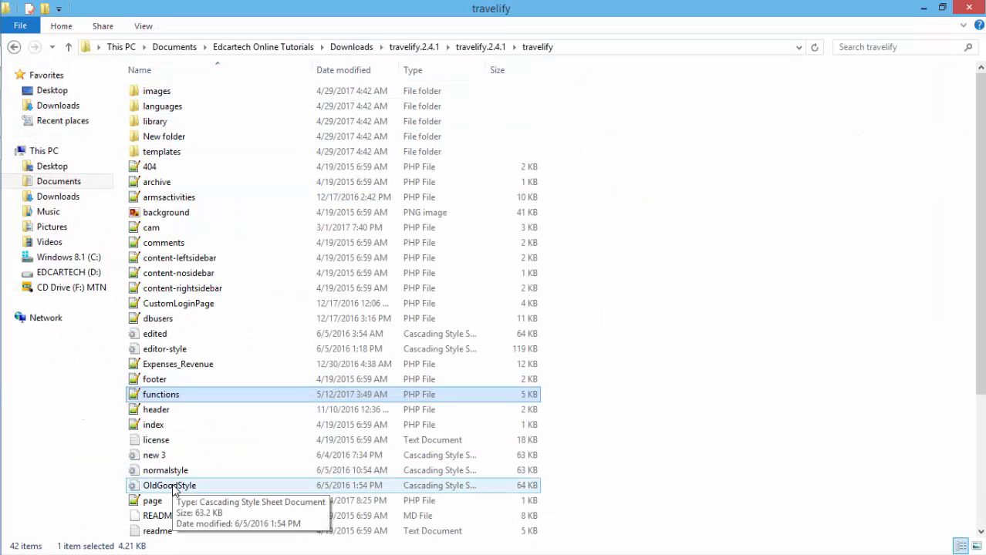
# - Open the theme's style.css with Notepad++, look through its style rules and return to the theme folder
pyautogui.click(173, 502)
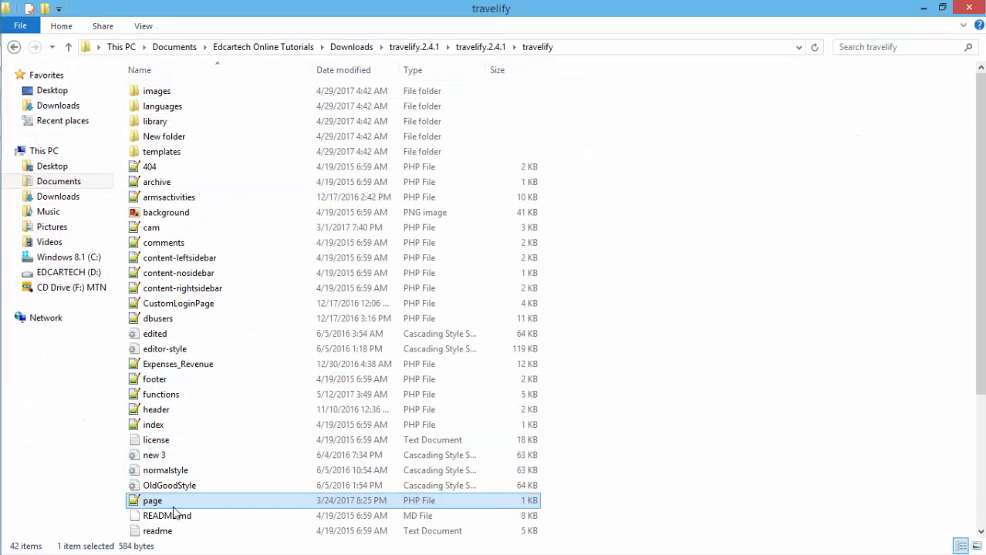
pyautogui.scroll(-4, 172, 512)
pyautogui.click(266, 501)
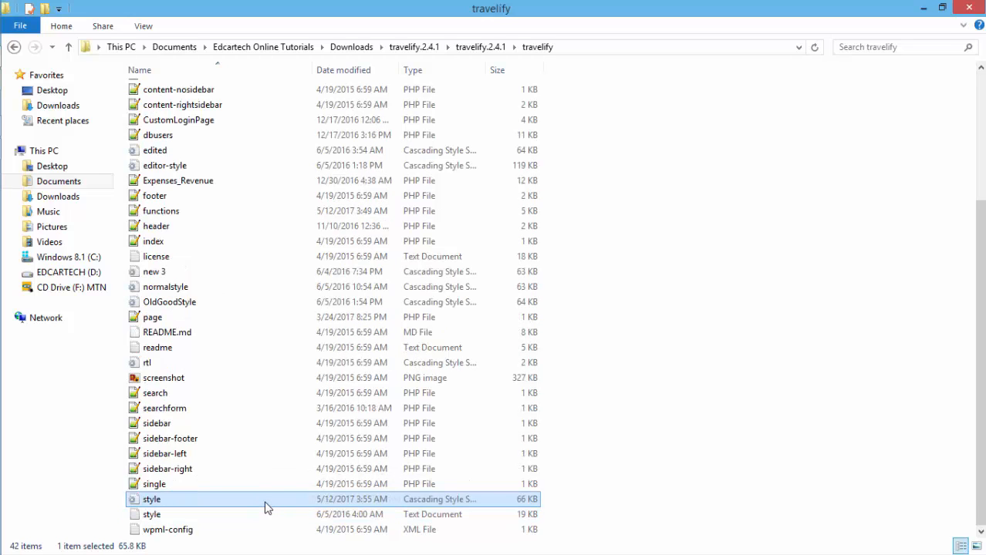
pyautogui.rightClick(266, 508)
pyautogui.moveTo(341, 276)
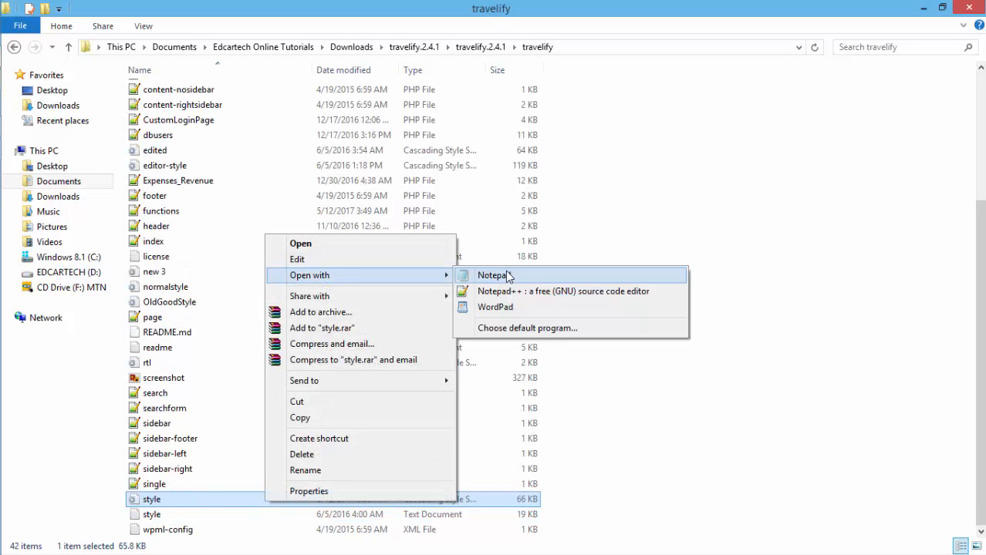
pyautogui.click(505, 297)
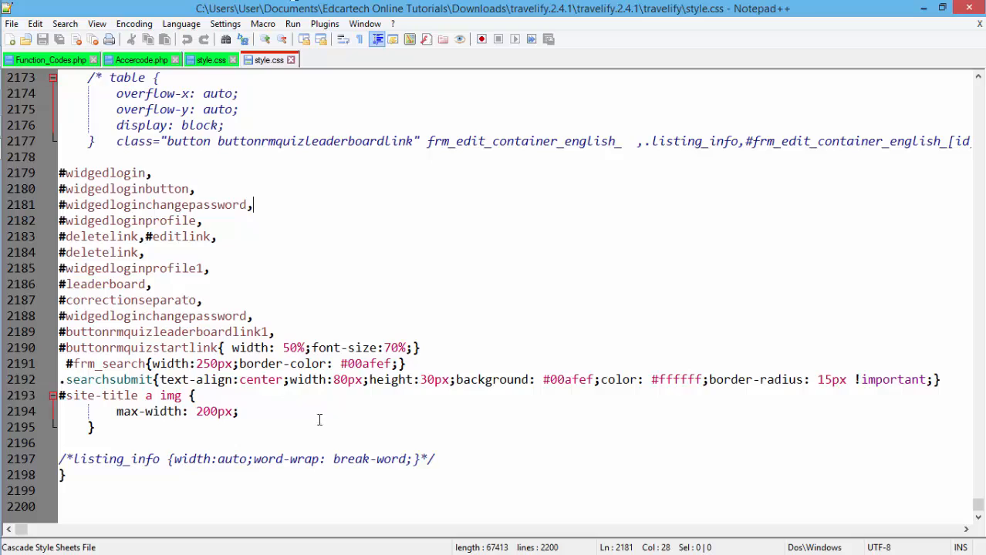
pyautogui.moveTo(977, 505); pyautogui.dragTo(977, 407)
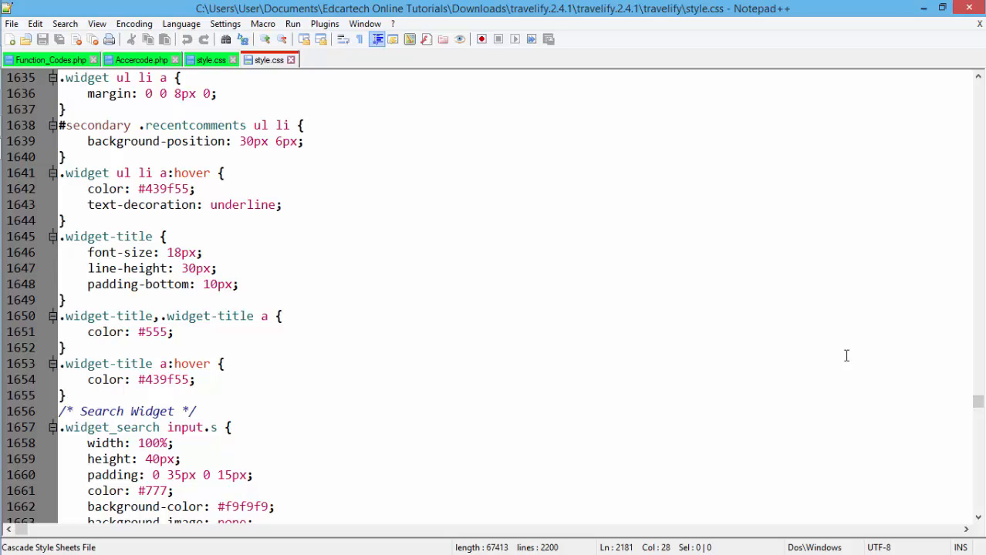
pyautogui.click(923, 10)
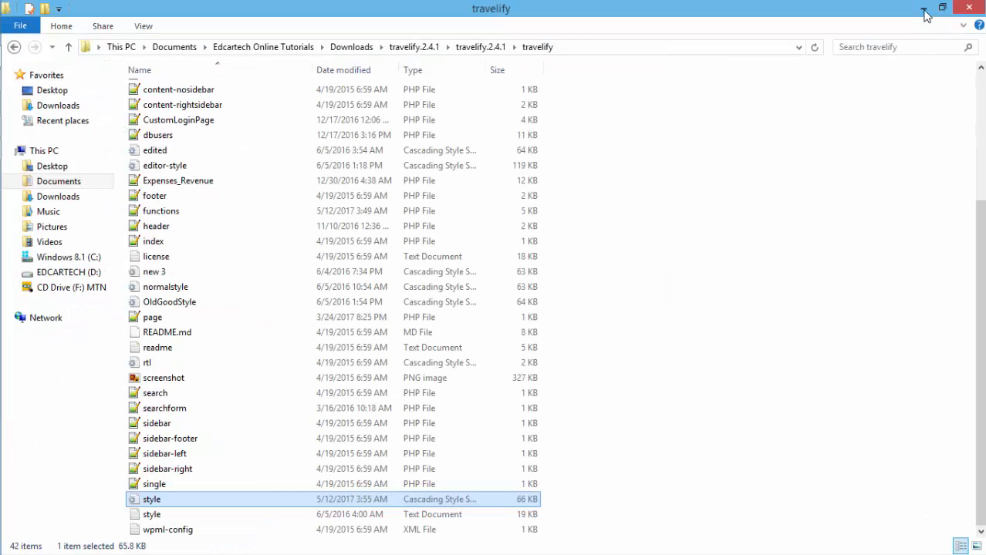
# - Go back up to the Downloads folder and check what the travelify.2.4.1 folder contains
pyautogui.click(13, 47)
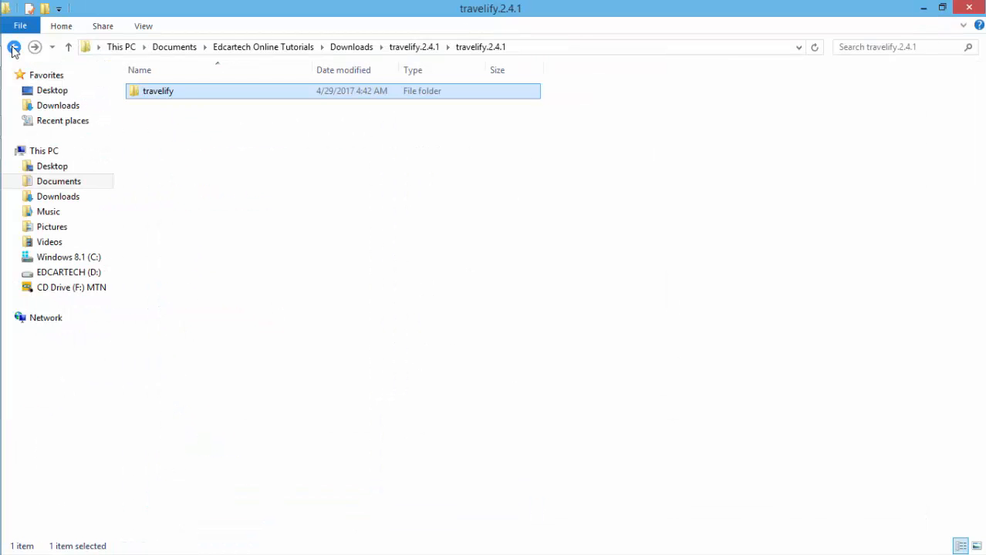
pyautogui.click(14, 48)
pyautogui.click(13, 48)
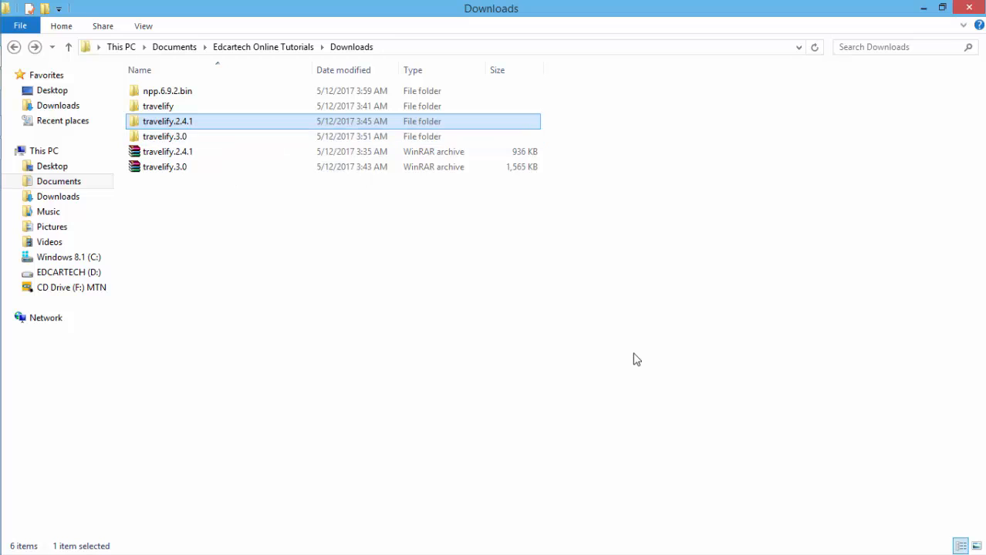
pyautogui.doubleClick(187, 127)
pyautogui.click(175, 99)
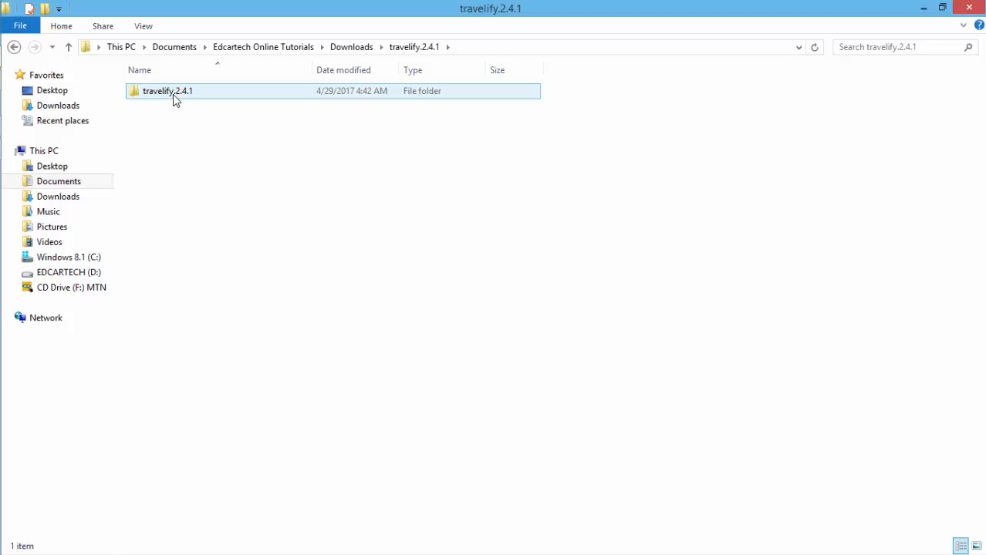
pyautogui.press('BackSpace')
# - Copy the travelify.2.4.1 folder from Downloads, checking the theme upload page in Opera in between
pyautogui.rightClick(170, 124)
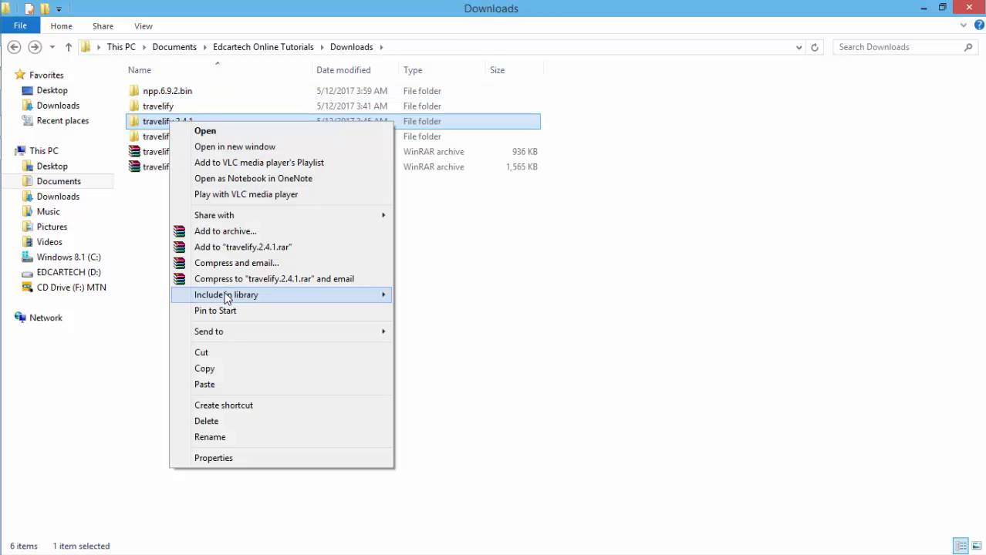
pyautogui.click(213, 370)
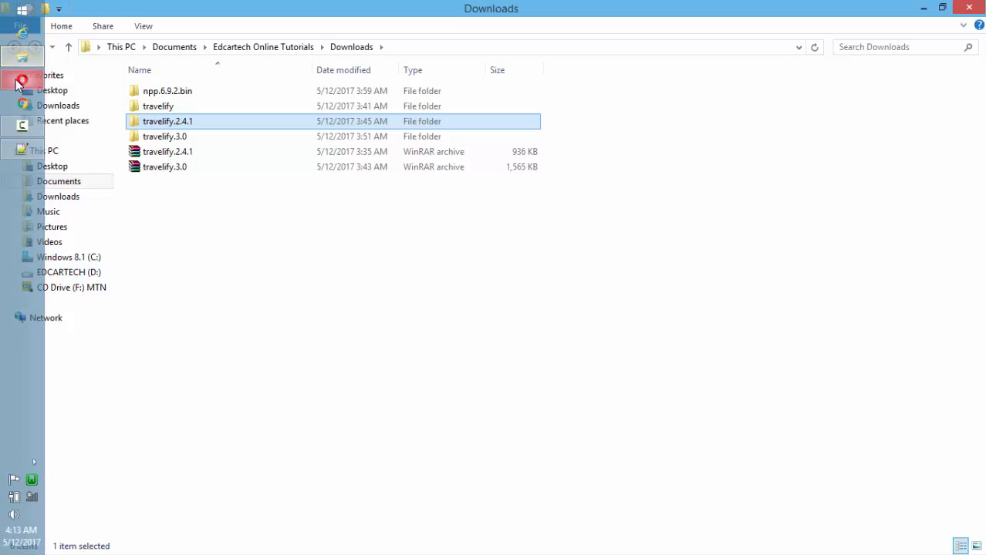
pyautogui.click(22, 80)
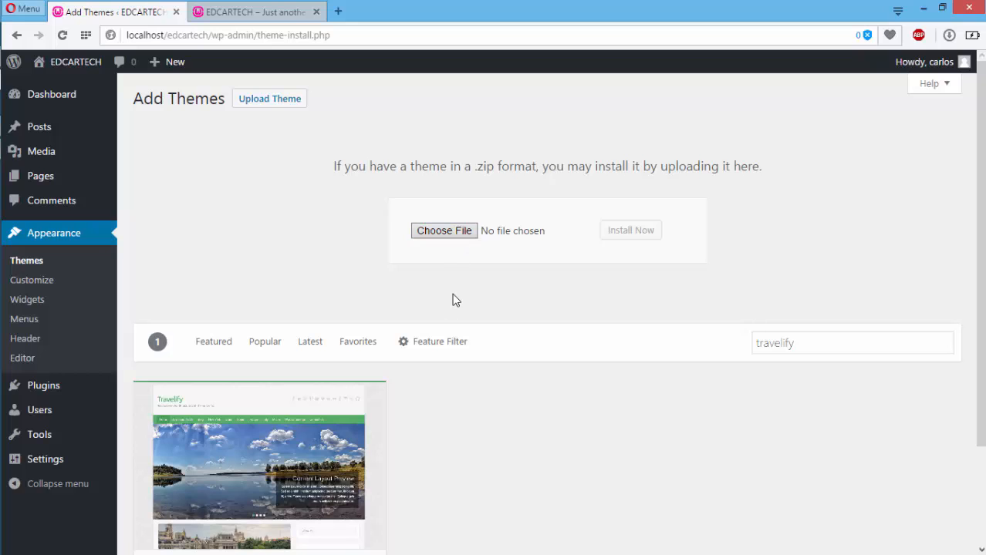
pyautogui.moveTo(5, 102)
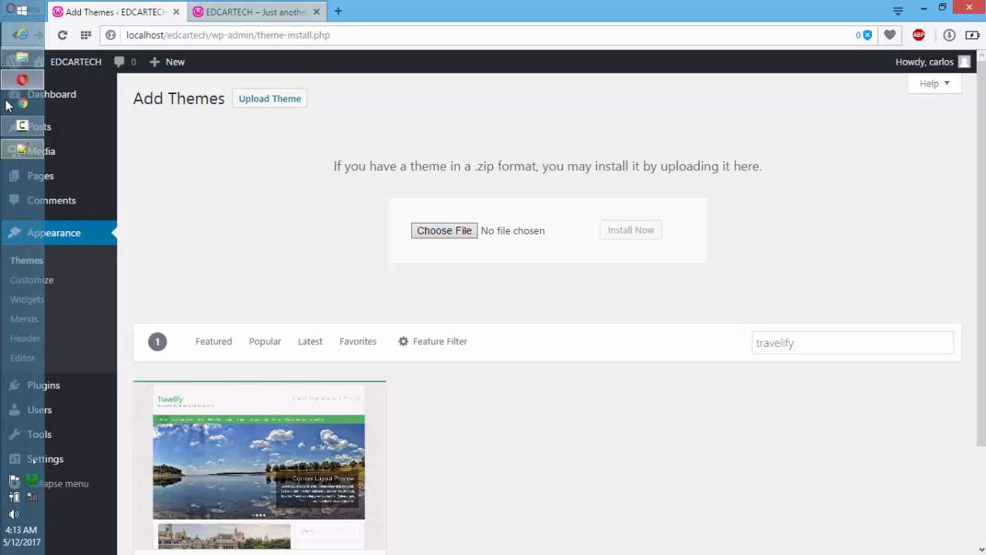
pyautogui.click(25, 62)
pyautogui.rightClick(195, 125)
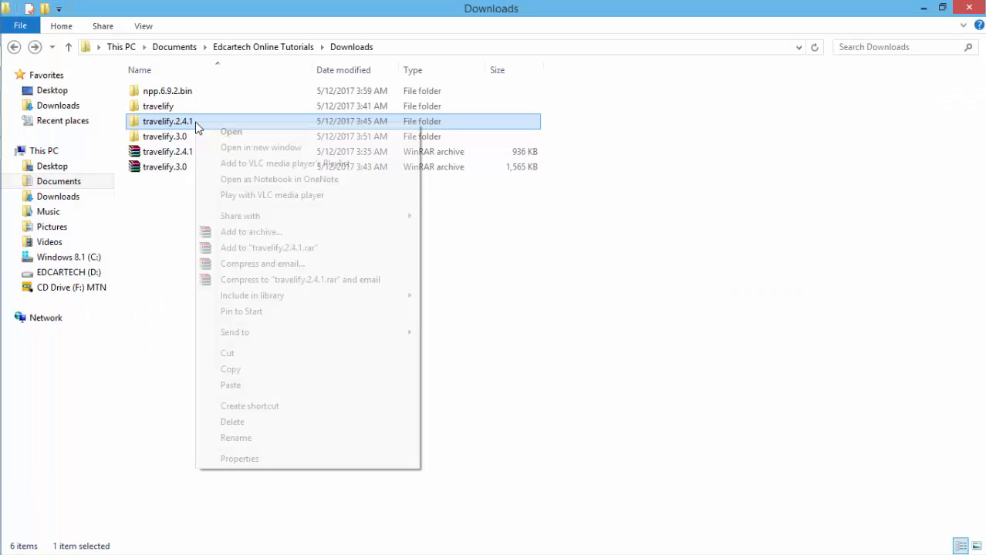
pyautogui.click(240, 369)
# - Navigate to the edcartech site folder under wamp\www on the C: drive
pyautogui.click(91, 258)
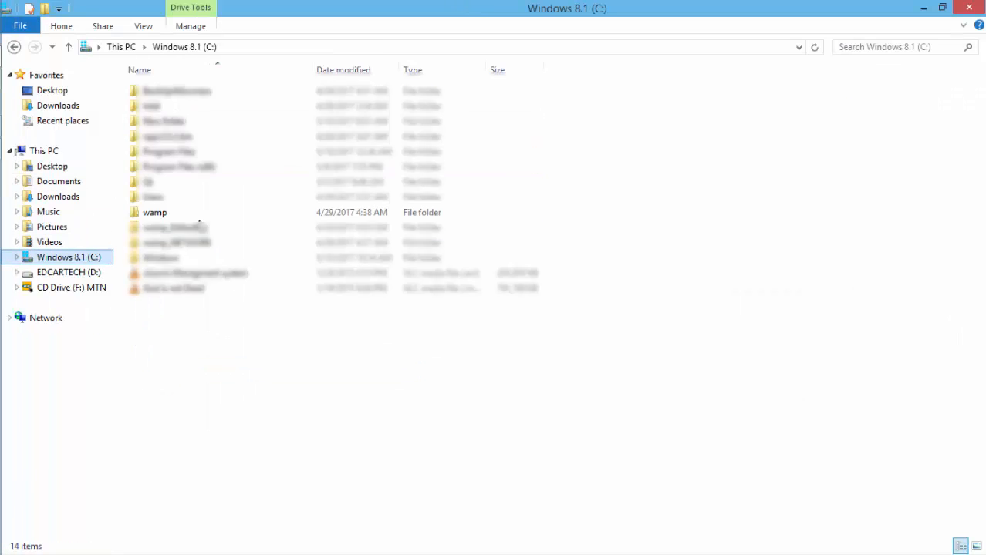
pyautogui.doubleClick(178, 215)
pyautogui.doubleClick(178, 214)
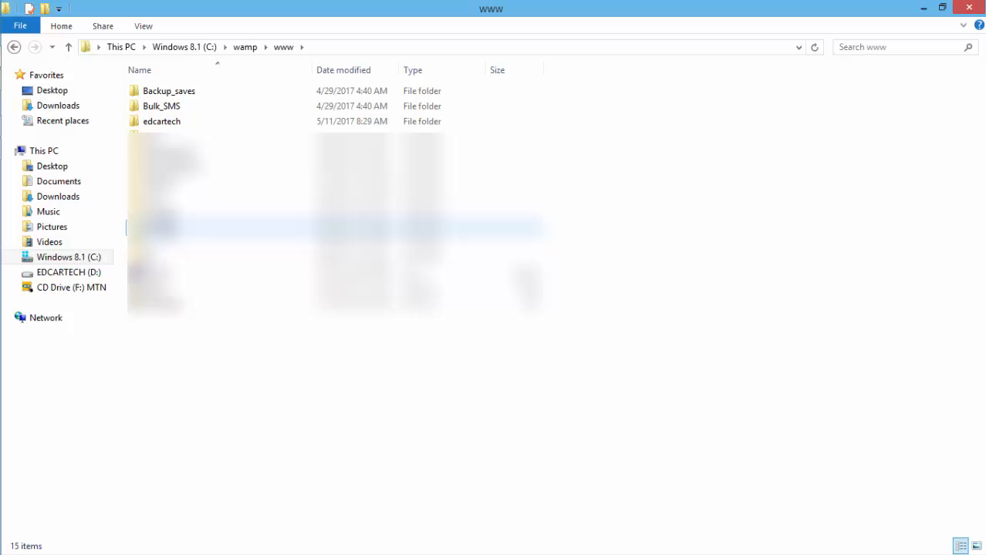
pyautogui.click(78, 262)
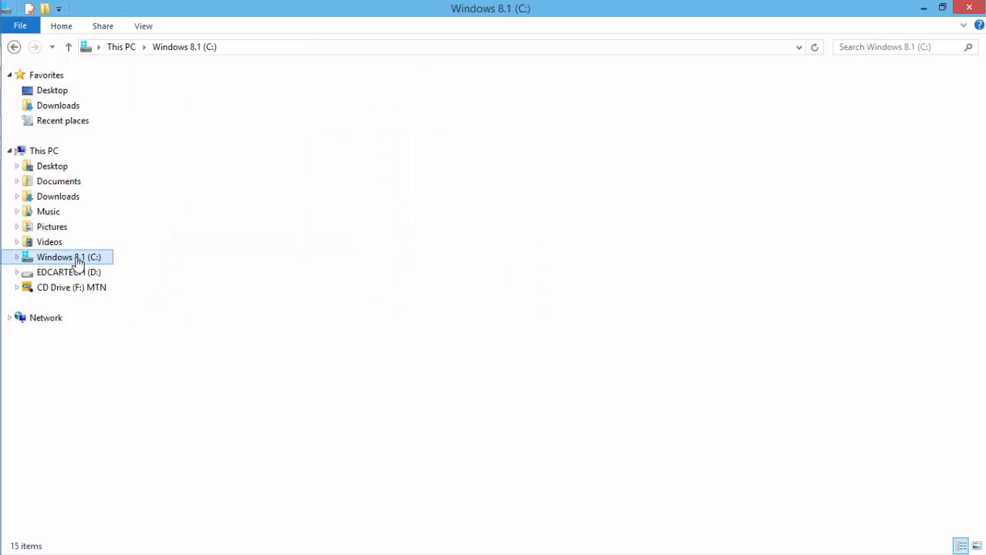
pyautogui.doubleClick(167, 214)
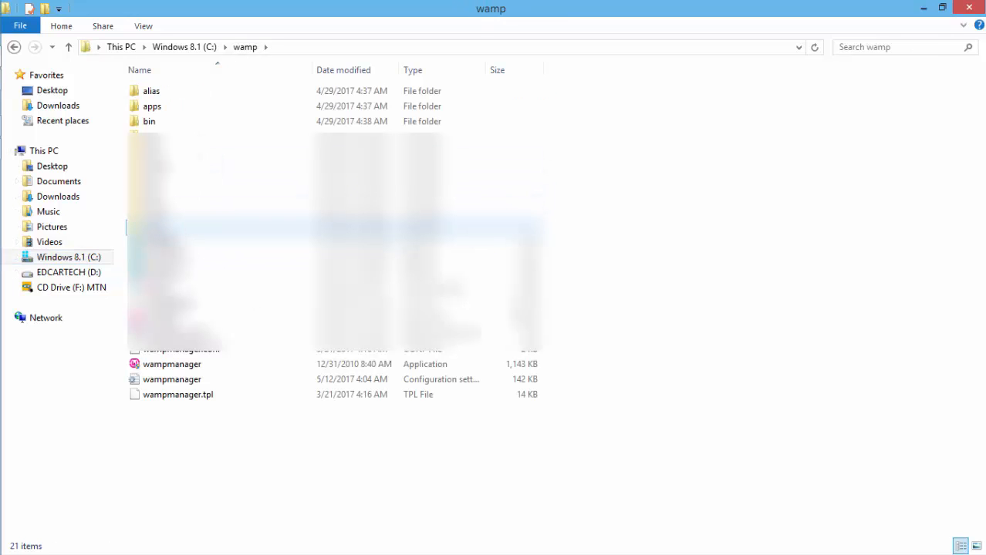
pyautogui.doubleClick(162, 228)
pyautogui.click(176, 123)
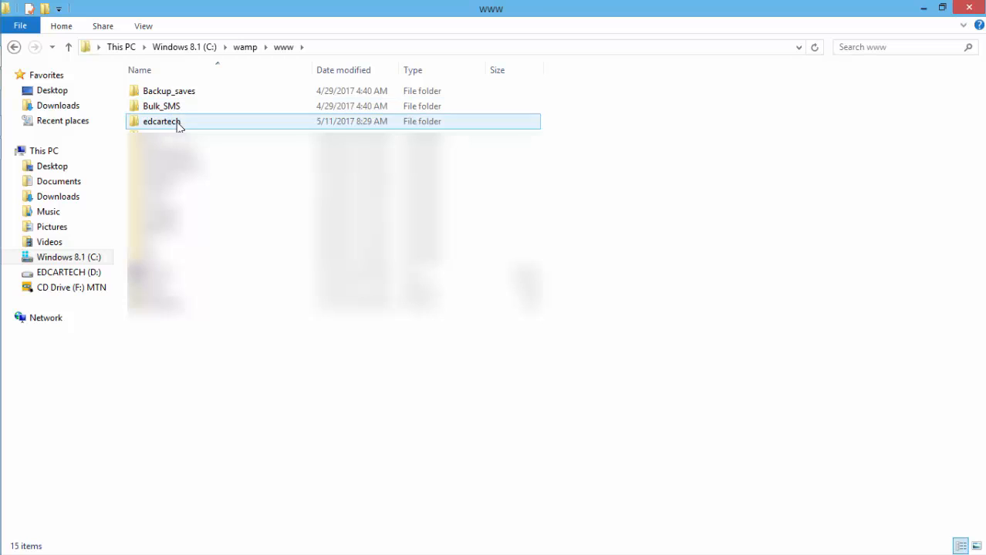
pyautogui.doubleClick(178, 125)
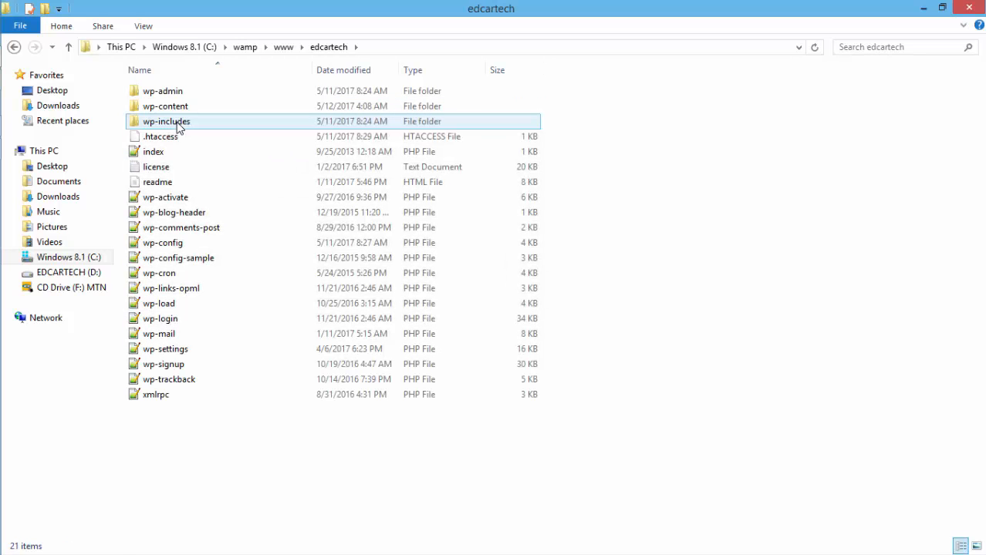
# - Open the wp-content\themes folder and select the twentyfifteen, twentyseventeen and twentysixteen theme folders
pyautogui.doubleClick(181, 110)
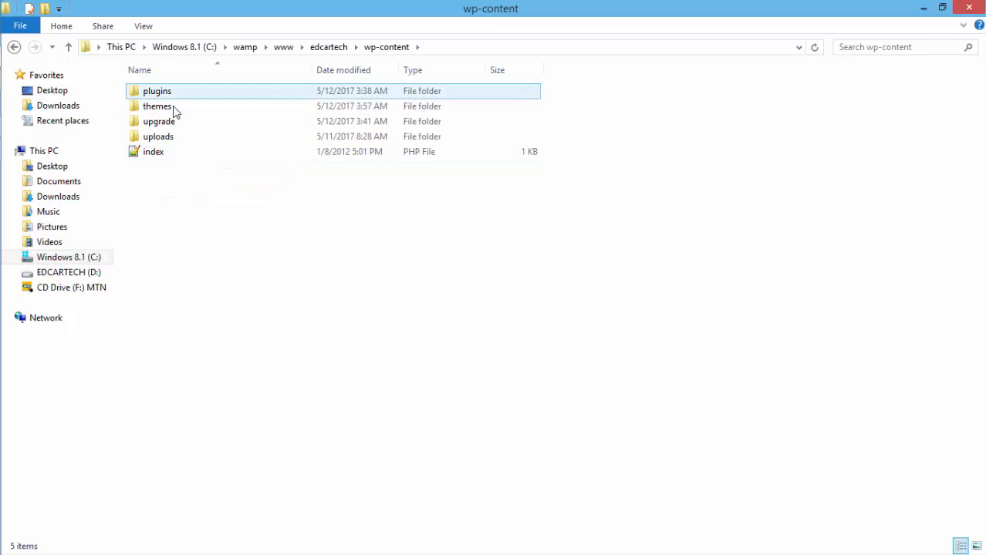
pyautogui.doubleClick(171, 107)
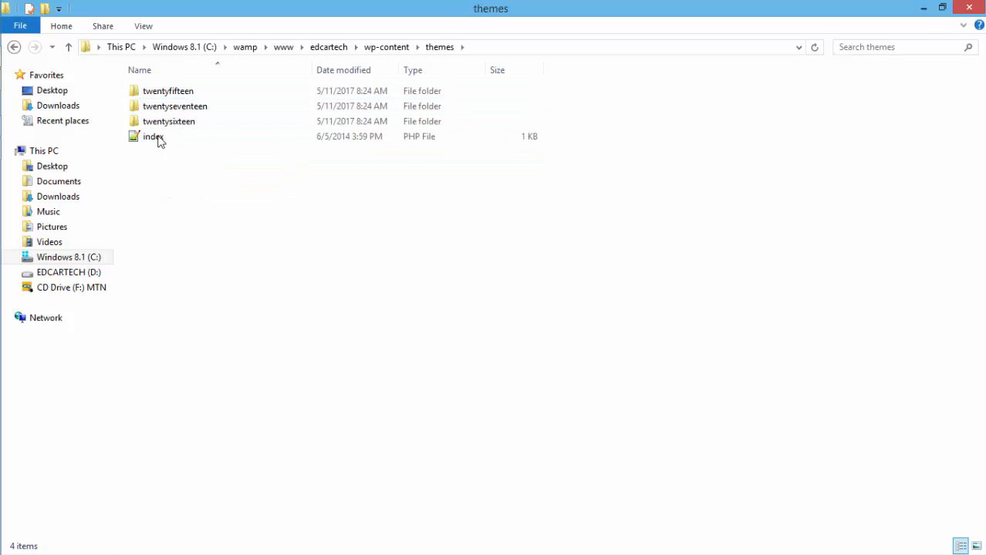
pyautogui.moveTo(121, 89); pyautogui.dragTo(186, 127)
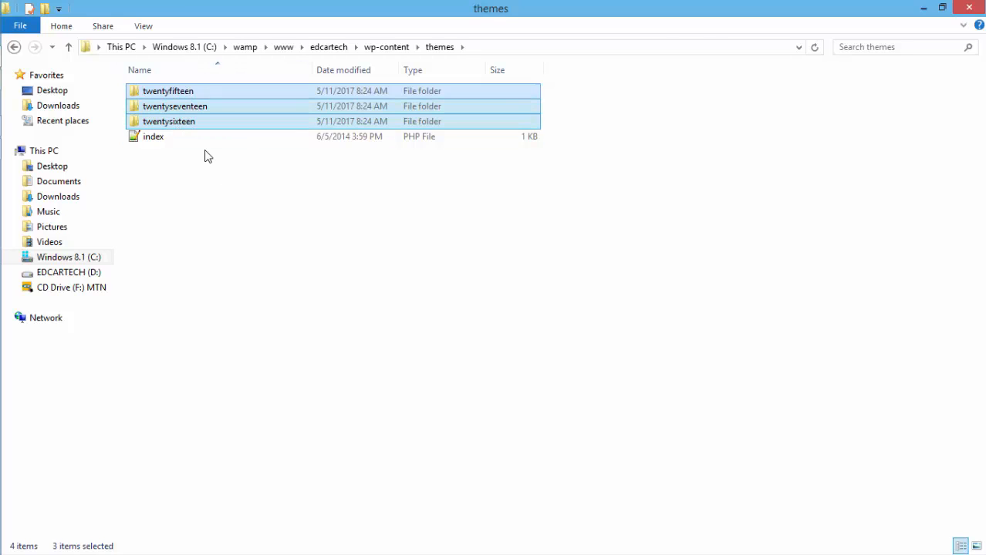
# - Paste the travelify.2.4.1 folder into the themes folder and open the WordPress installed themes page in Opera
pyautogui.click(207, 202)
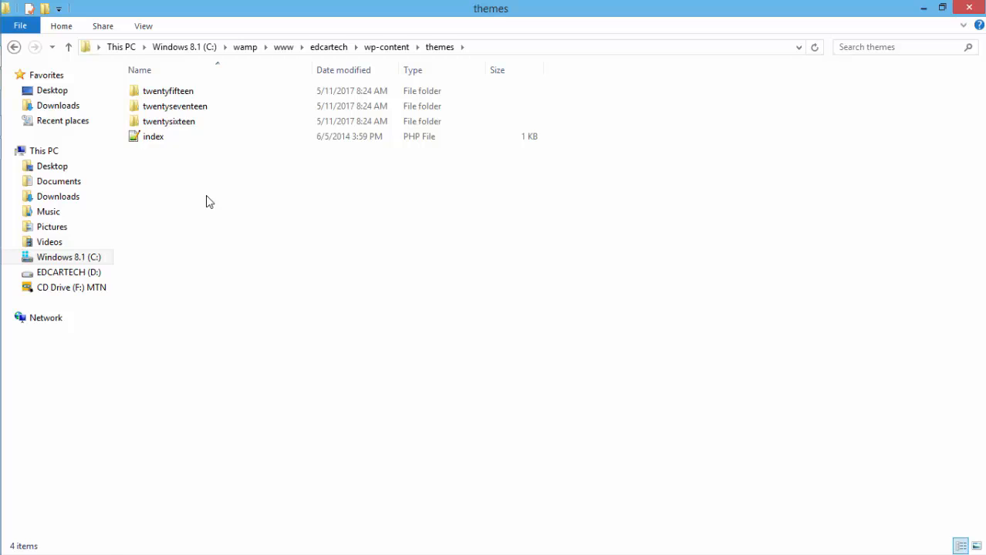
pyautogui.hotkey('ctrl', 'v')
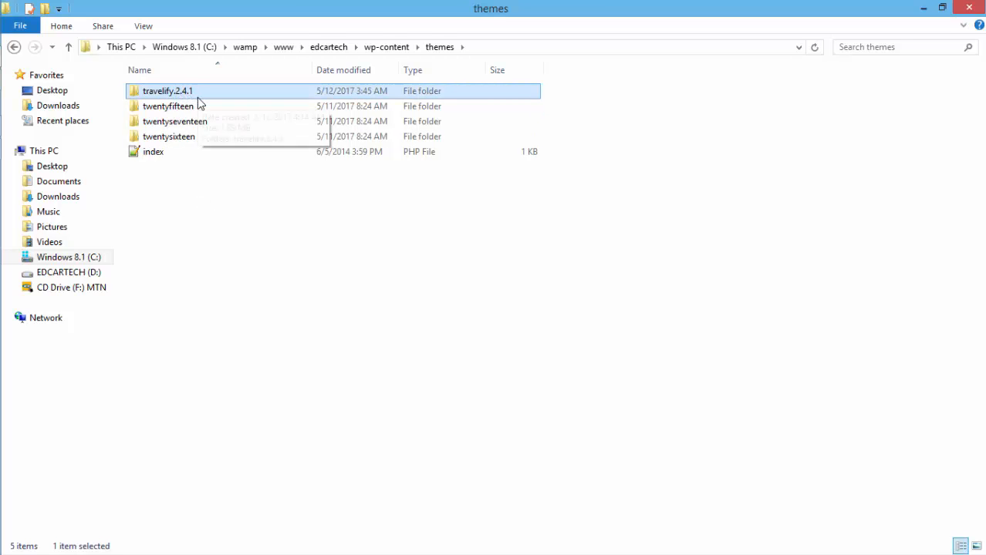
pyautogui.click(21, 80)
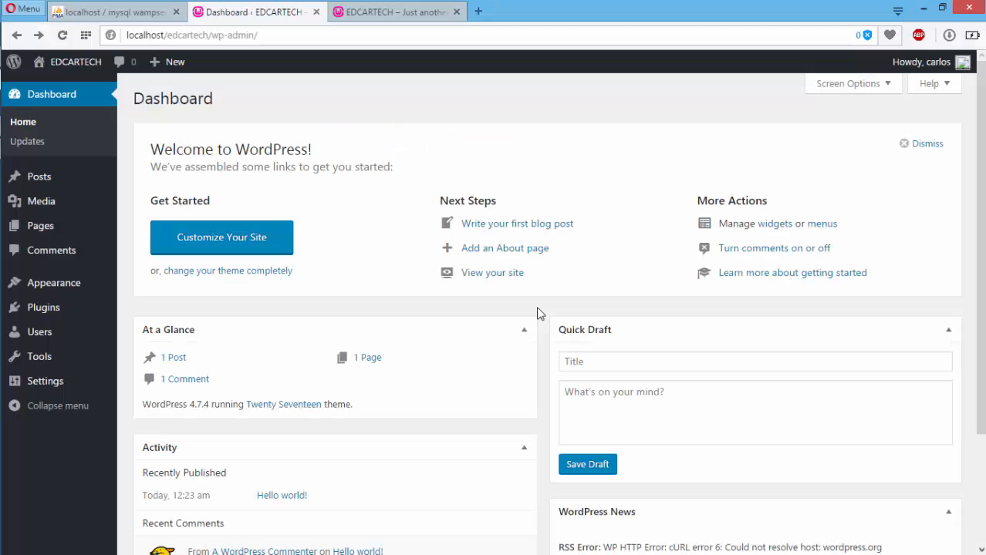
pyautogui.moveTo(68, 282)
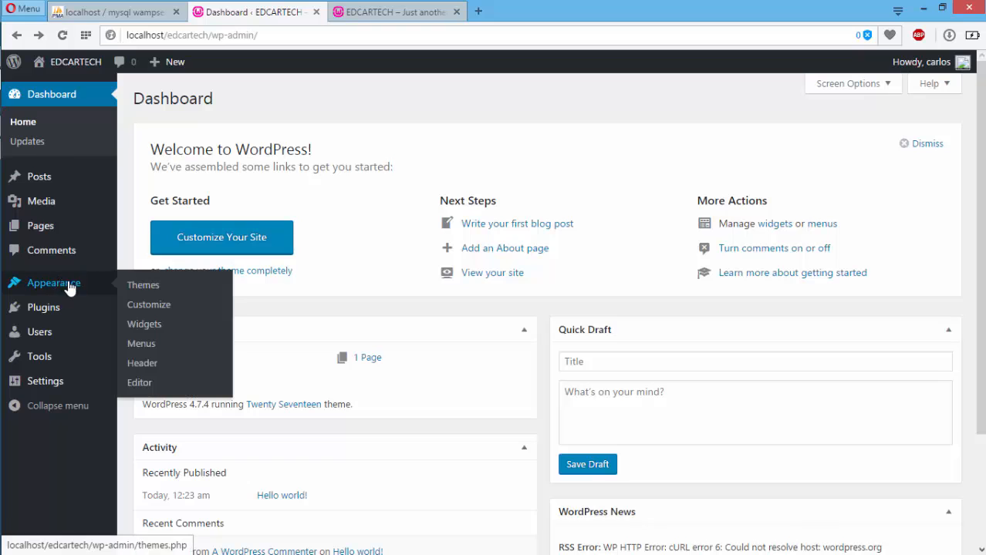
pyautogui.click(157, 294)
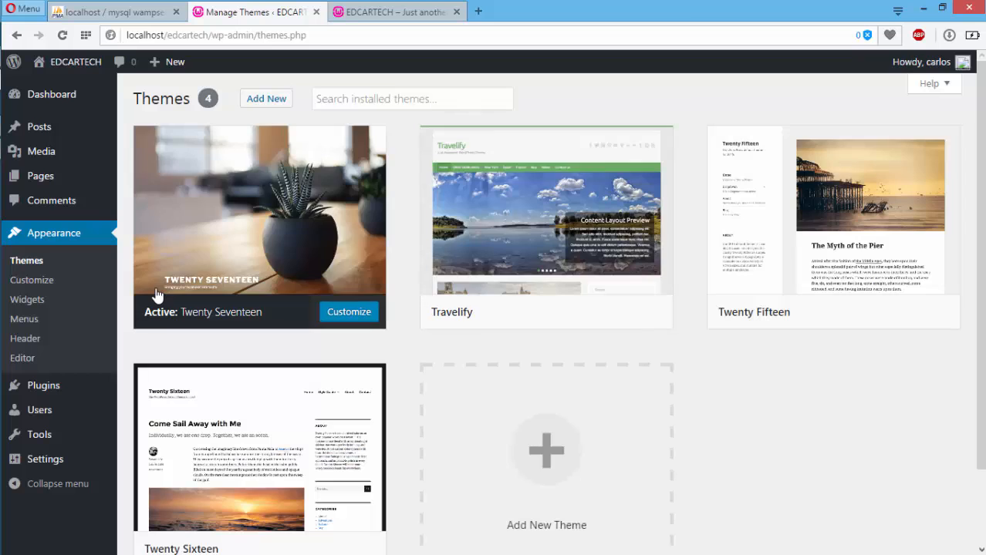
# - Check the site's current homepage and activate the Travelify theme
pyautogui.moveTo(562, 194)
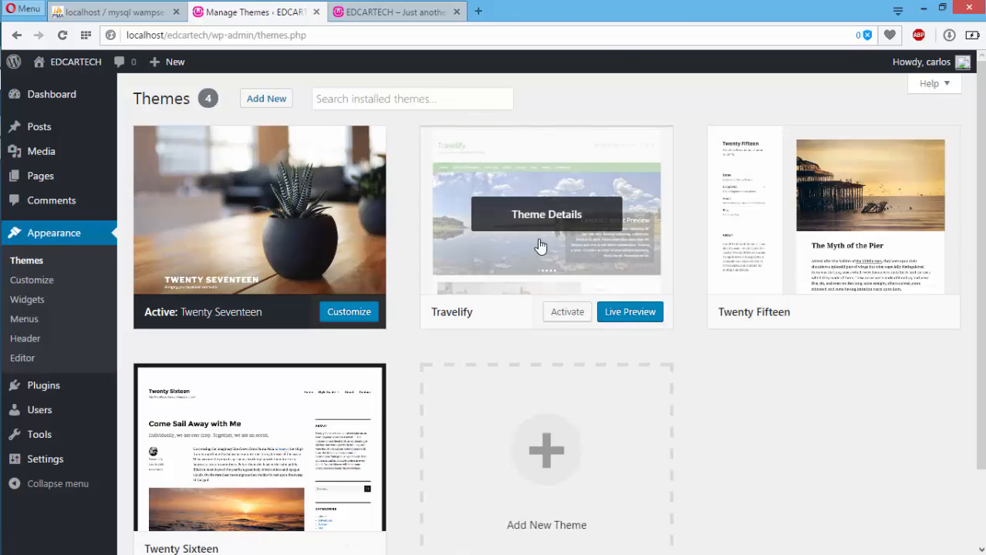
pyautogui.click(407, 11)
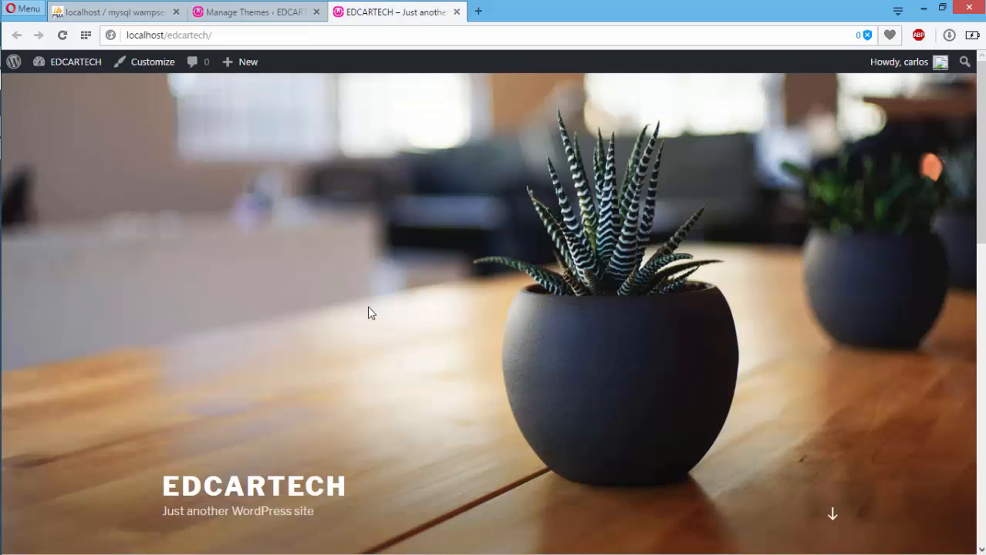
pyautogui.click(214, 12)
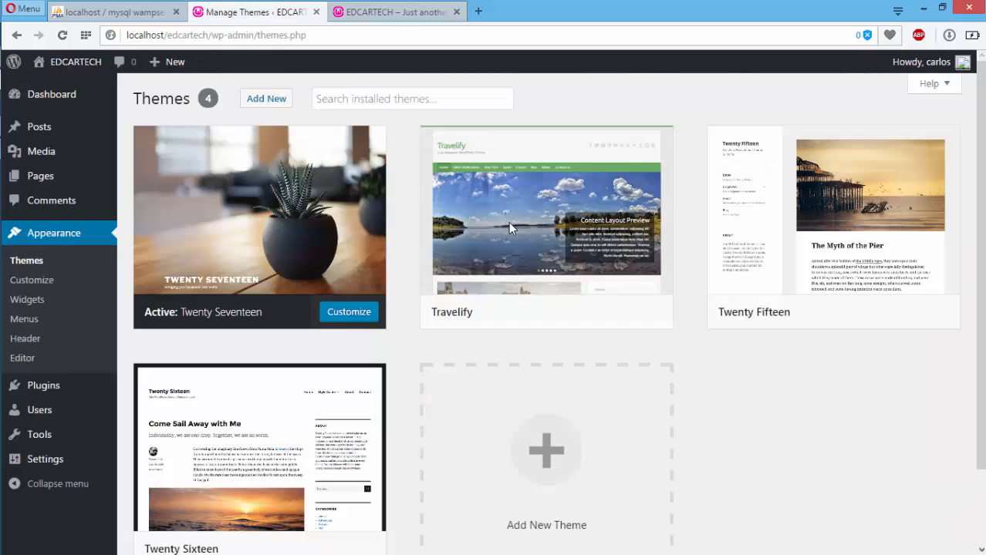
pyautogui.moveTo(565, 288)
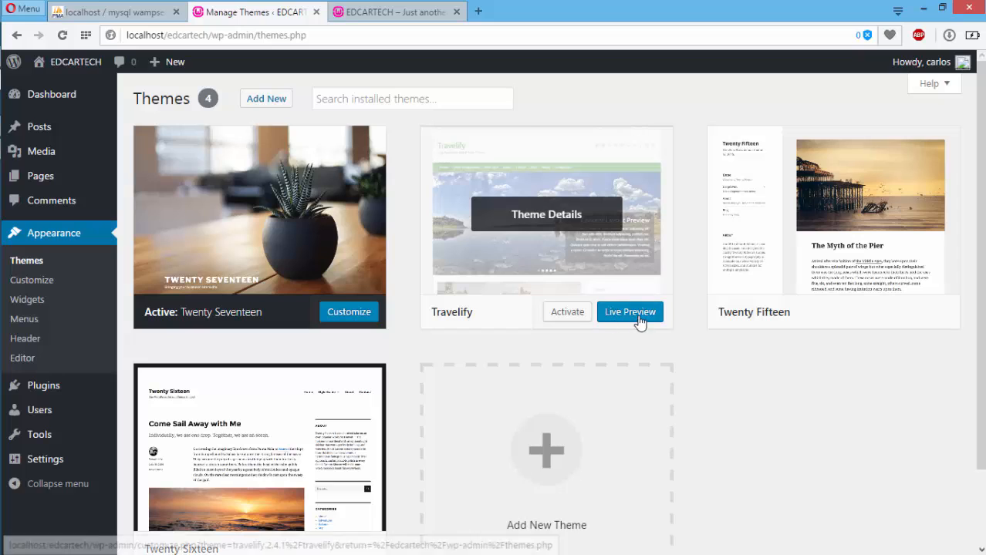
pyautogui.click(568, 318)
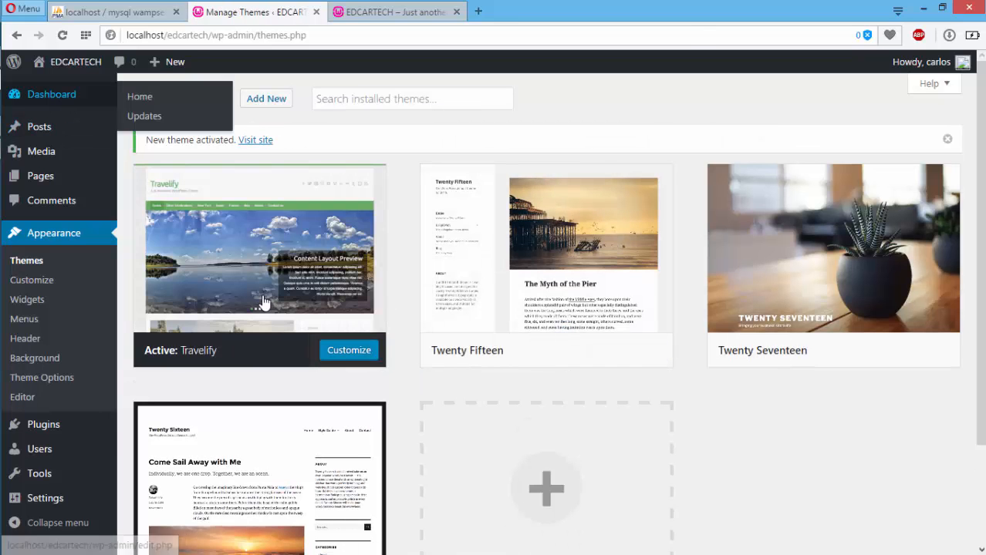
# - Open the site customizer from the dashboard and reload the EDCARTECH homepage to view the activated theme
pyautogui.click(73, 94)
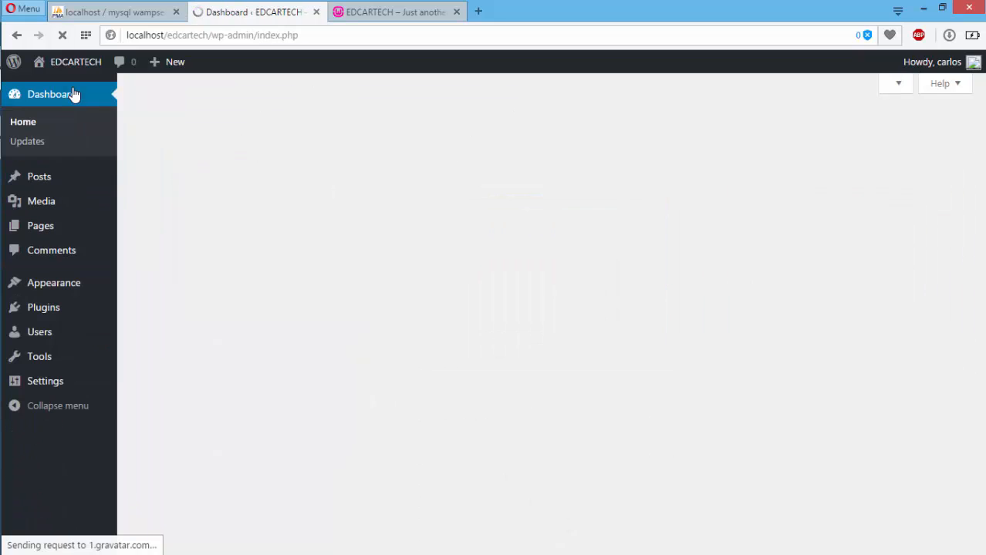
pyautogui.click(217, 241)
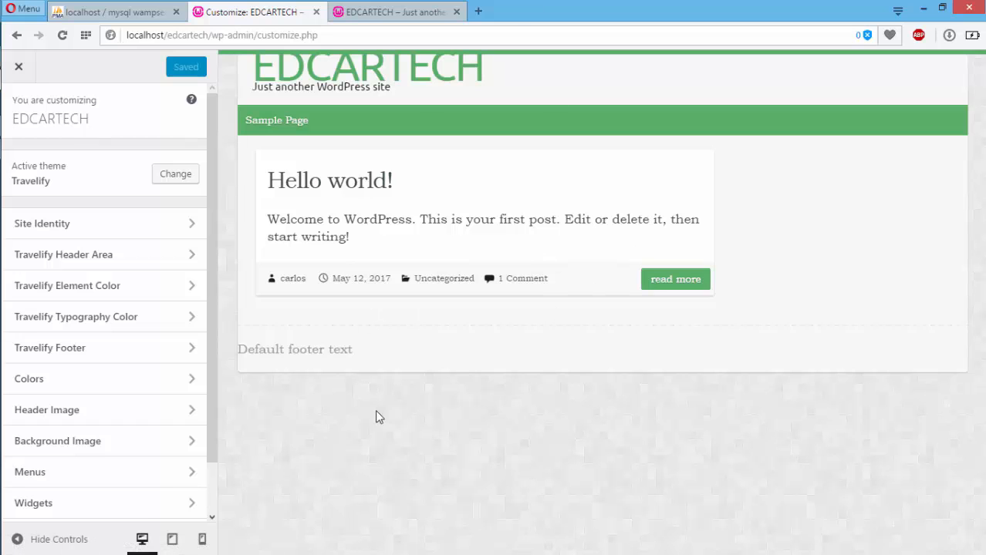
pyautogui.click(390, 13)
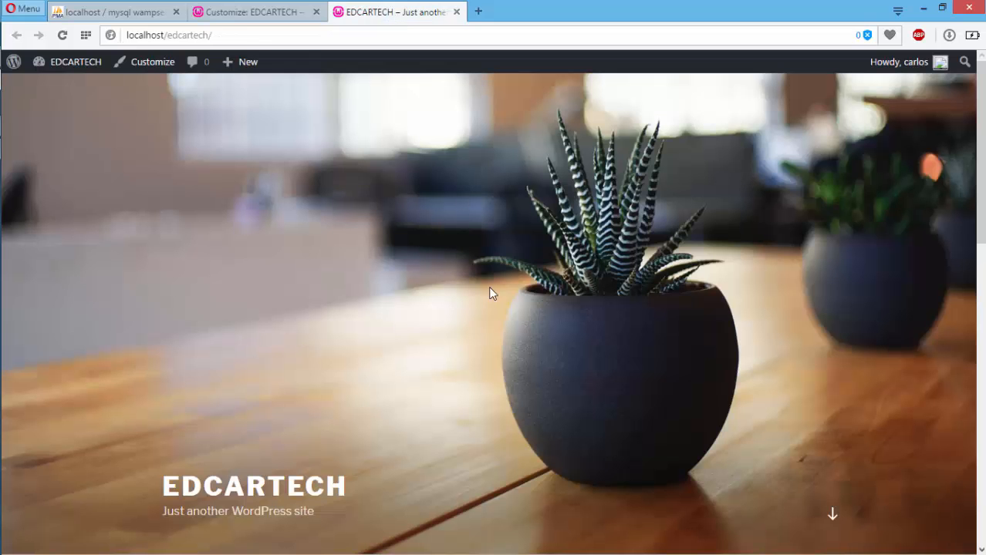
pyautogui.click(395, 37)
pyautogui.press('Return')
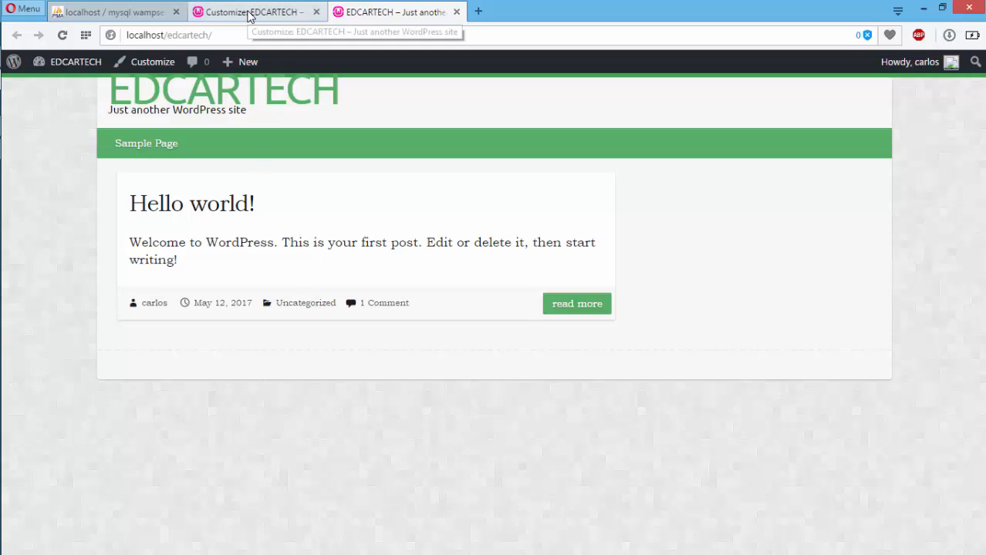
# - Remove the theme's background image in the customizer
pyautogui.click(249, 12)
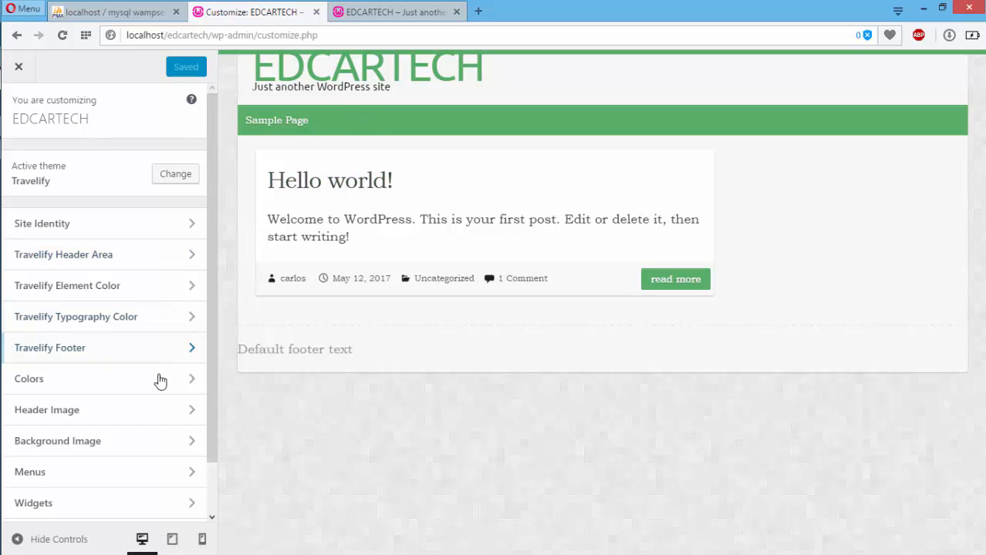
pyautogui.click(150, 443)
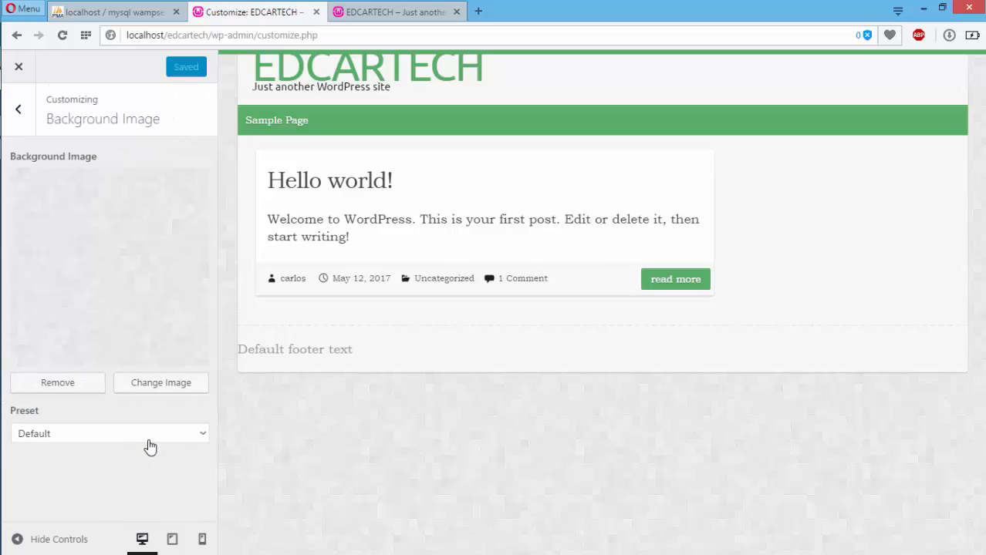
pyautogui.click(73, 389)
pyautogui.click(13, 122)
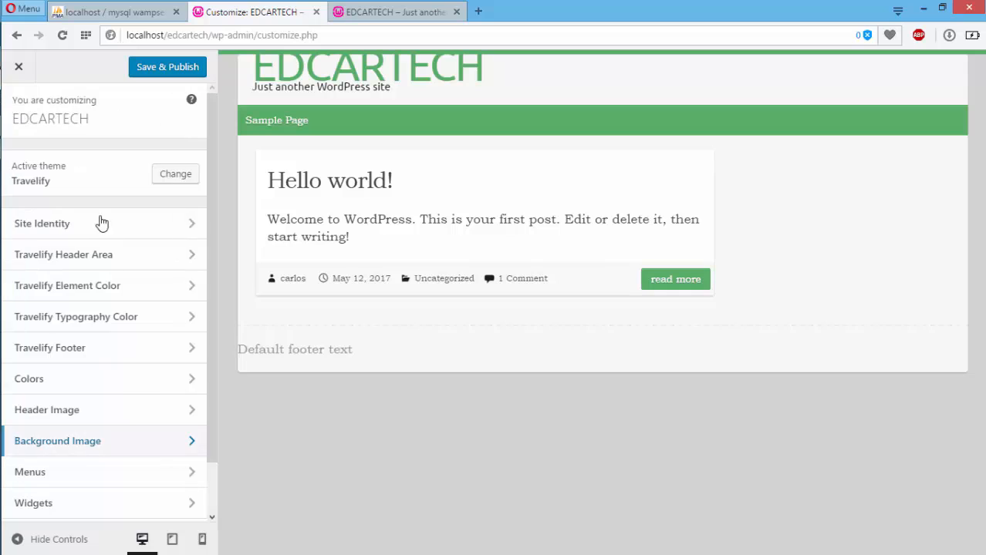
# - Set the site's background color to white
pyautogui.click(125, 381)
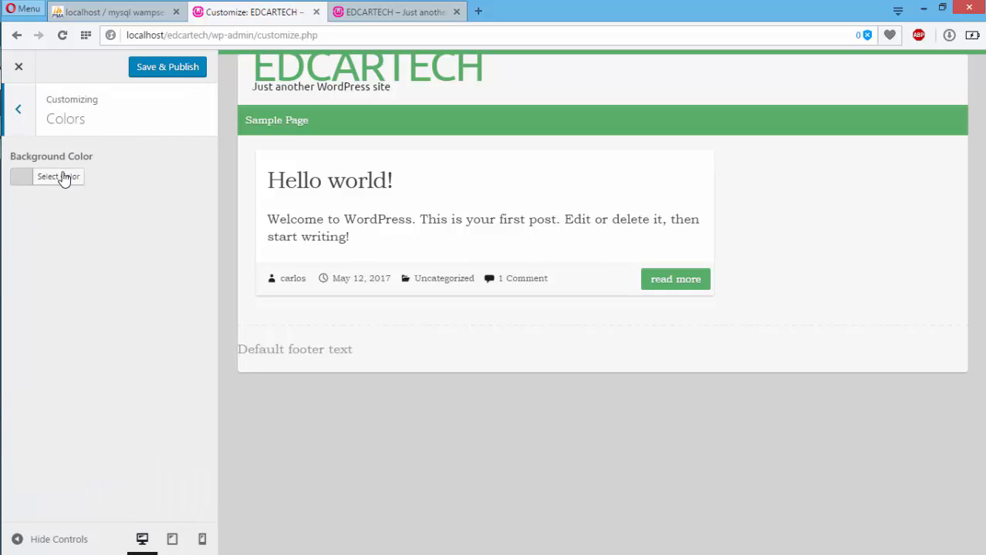
pyautogui.click(64, 178)
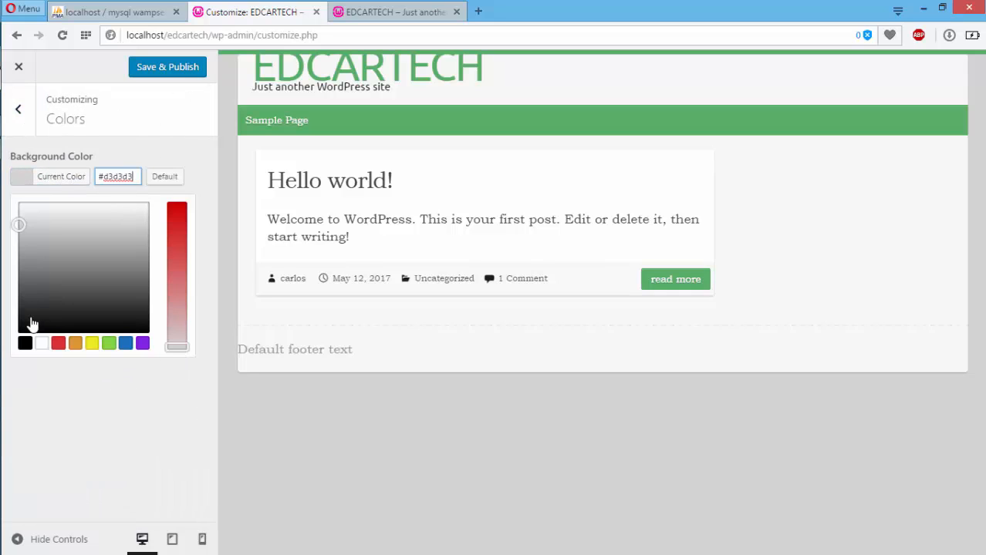
pyautogui.click(41, 344)
pyautogui.click(19, 116)
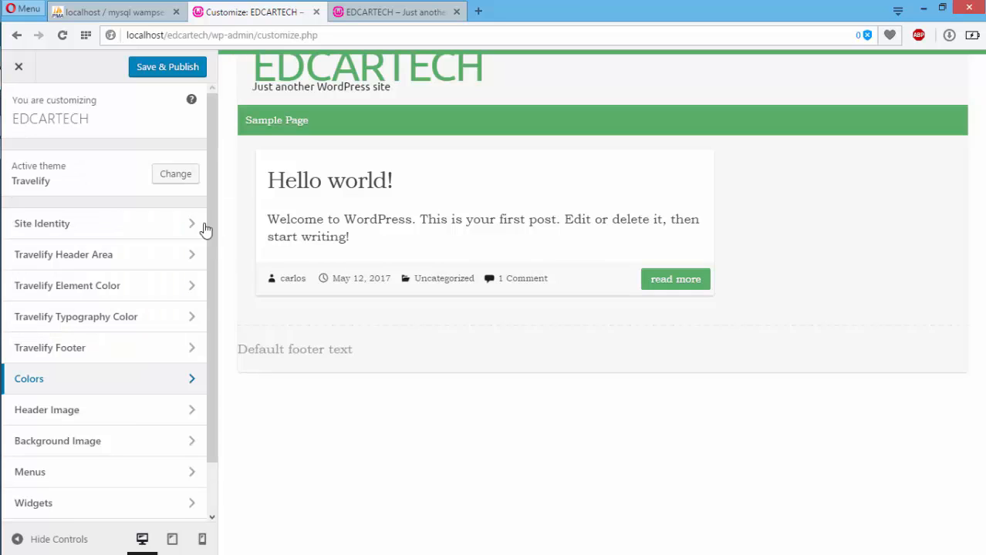
pyautogui.click(134, 355)
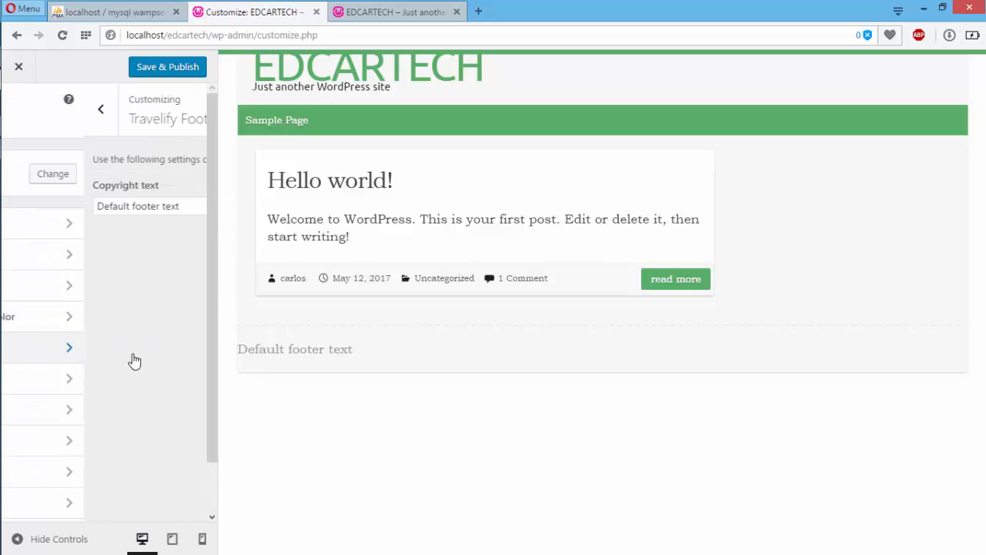
pyautogui.moveTo(109, 206); pyautogui.dragTo(12, 210)
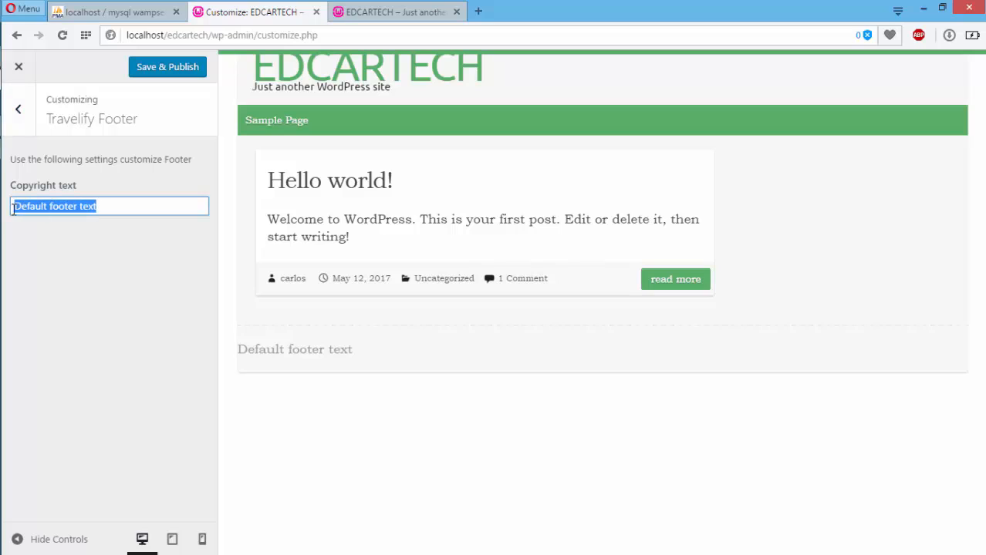
pyautogui.click(12, 215)
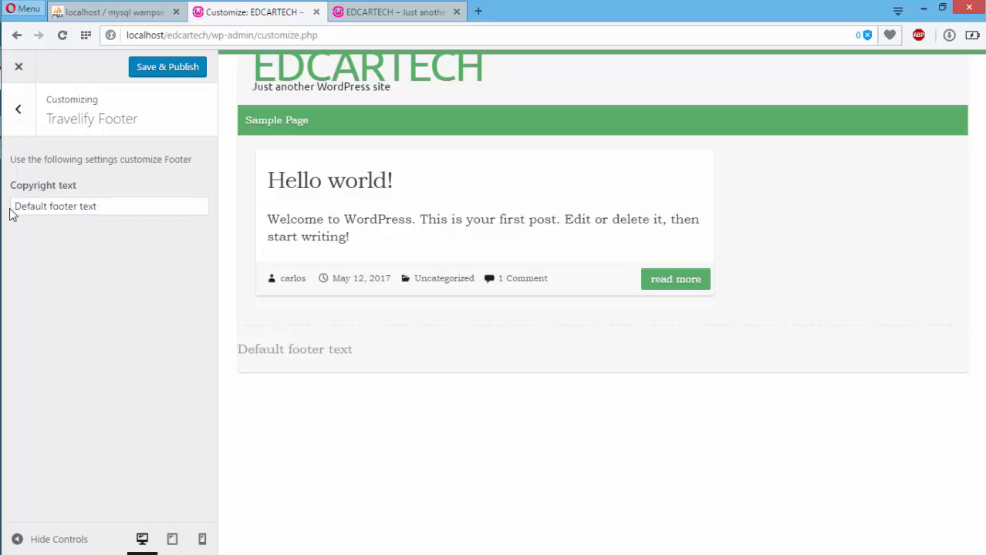
pyautogui.moveTo(96, 206); pyautogui.dragTo(2, 191)
pyautogui.moveTo(2, 189)
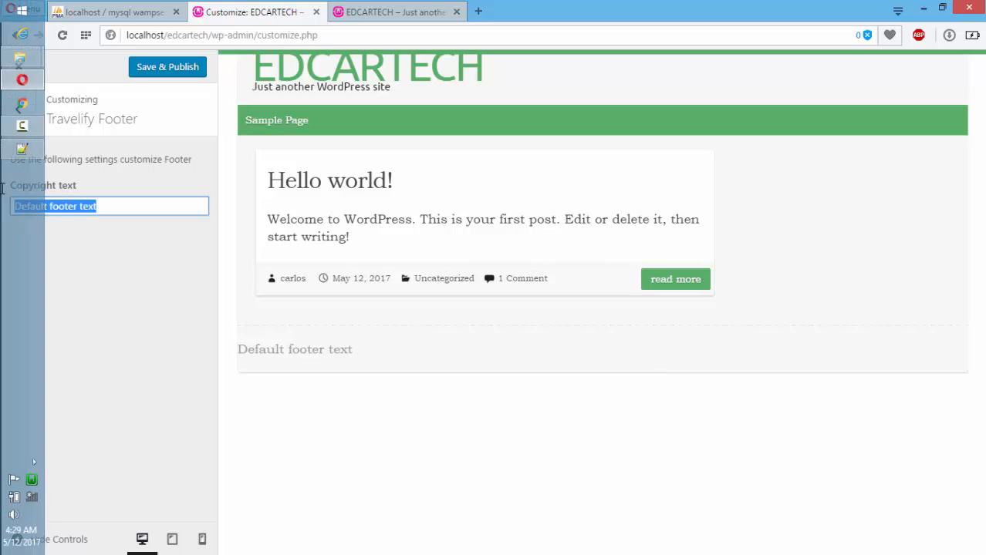
pyautogui.write('@Copyright EDCA')
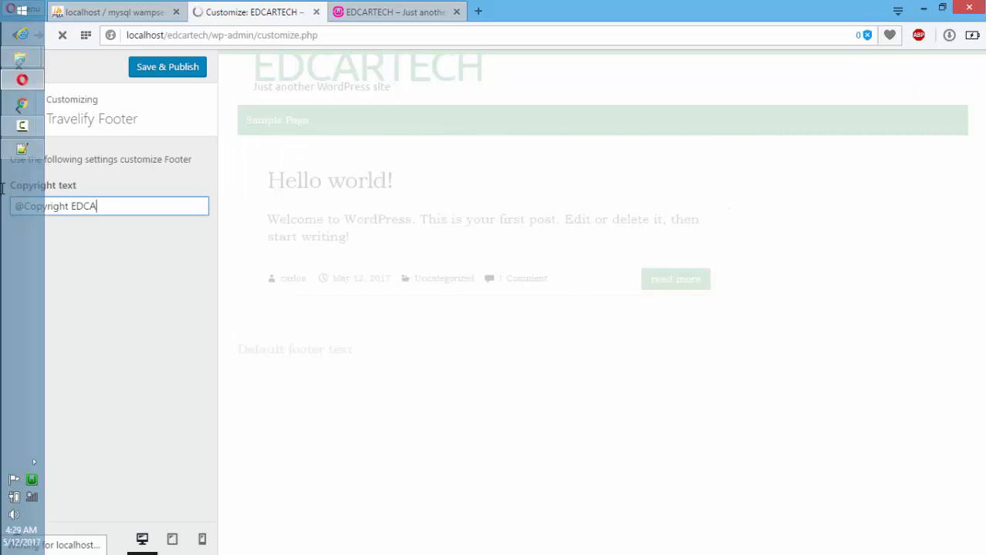
pyautogui.write('RTECH')
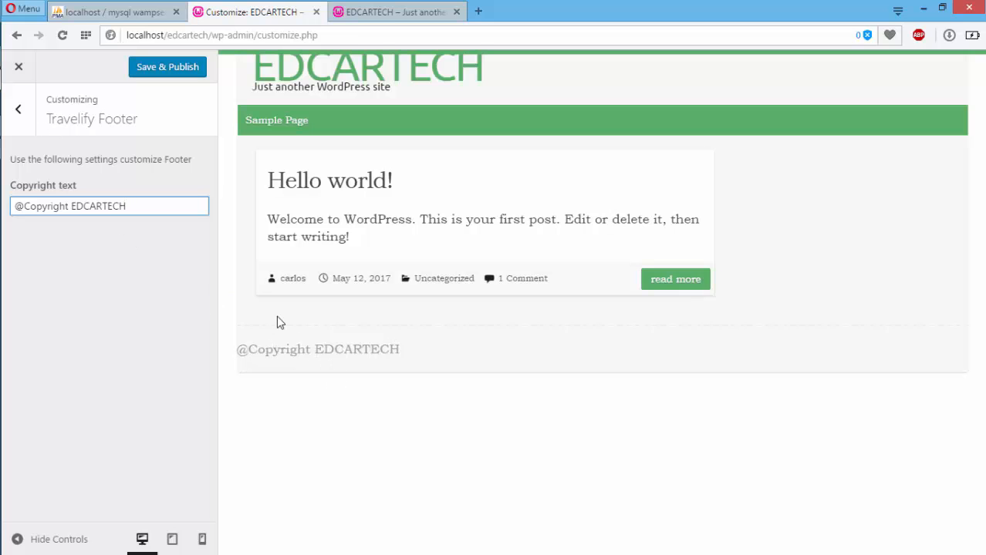
pyautogui.click(18, 109)
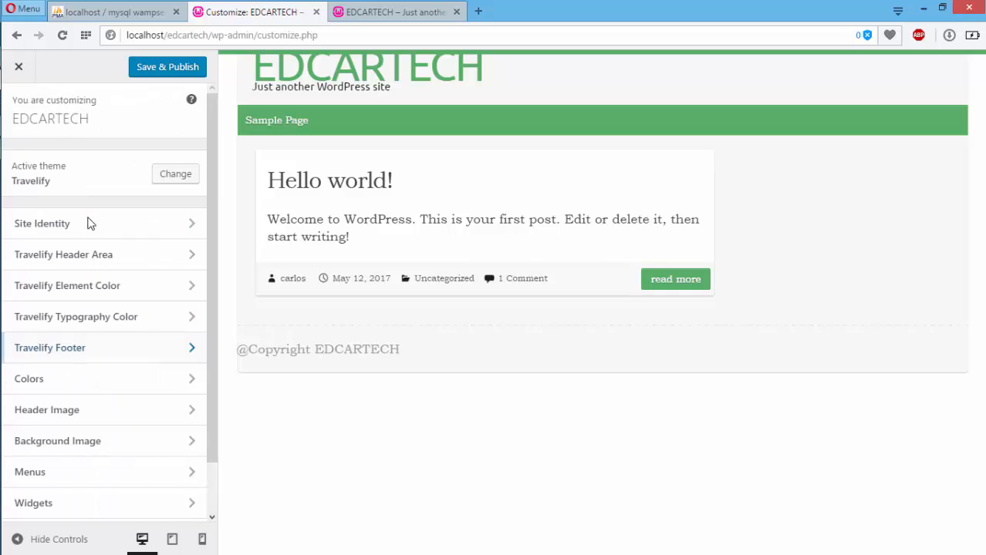
# - Look over the typography color settings and set the Travelify wrapper color to white (#ffffff)
pyautogui.click(103, 319)
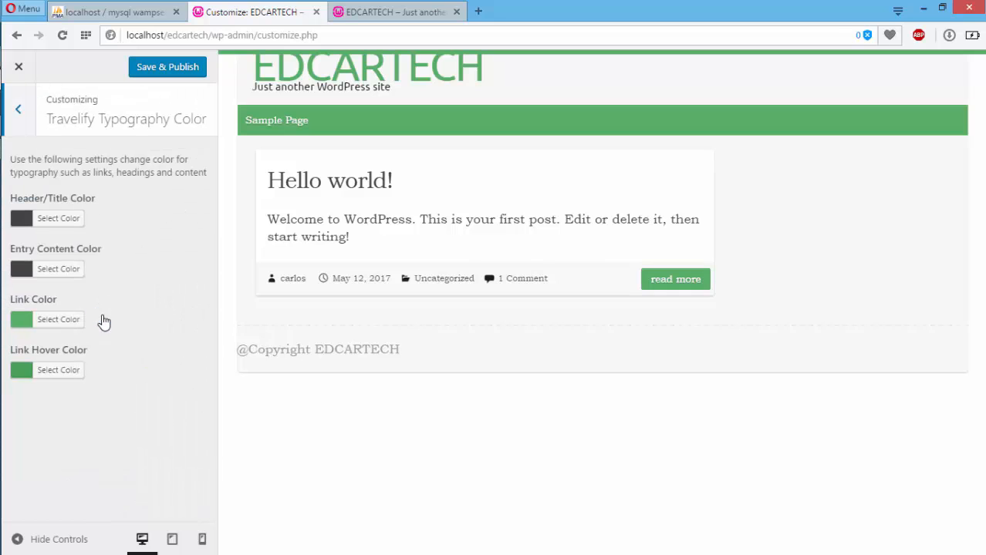
pyautogui.click(20, 110)
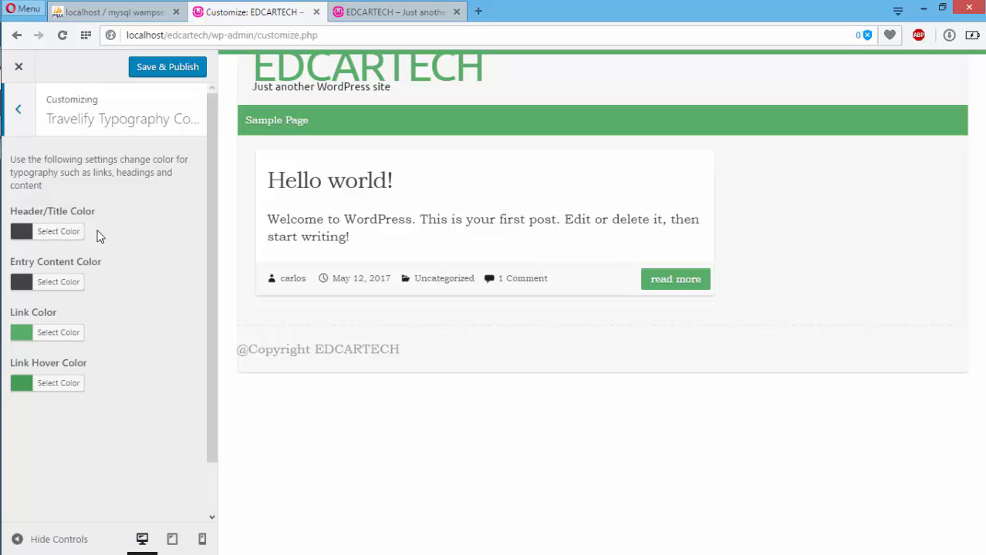
pyautogui.click(103, 286)
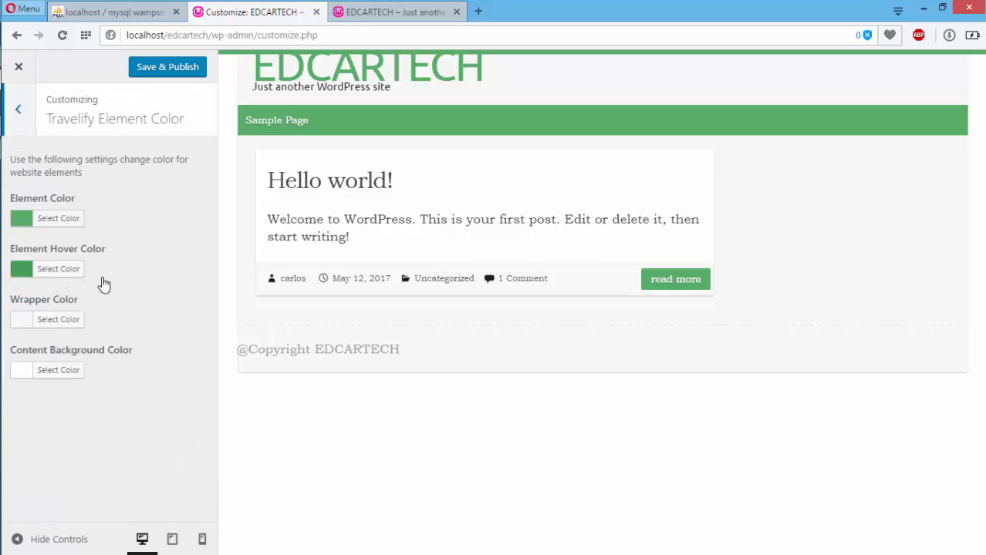
pyautogui.click(68, 320)
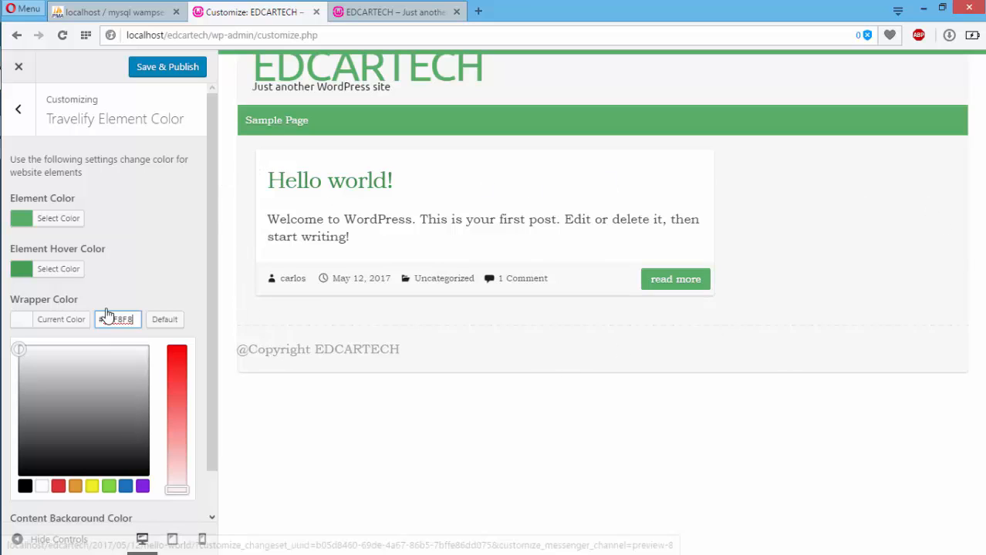
pyautogui.click(44, 488)
pyautogui.click(44, 488)
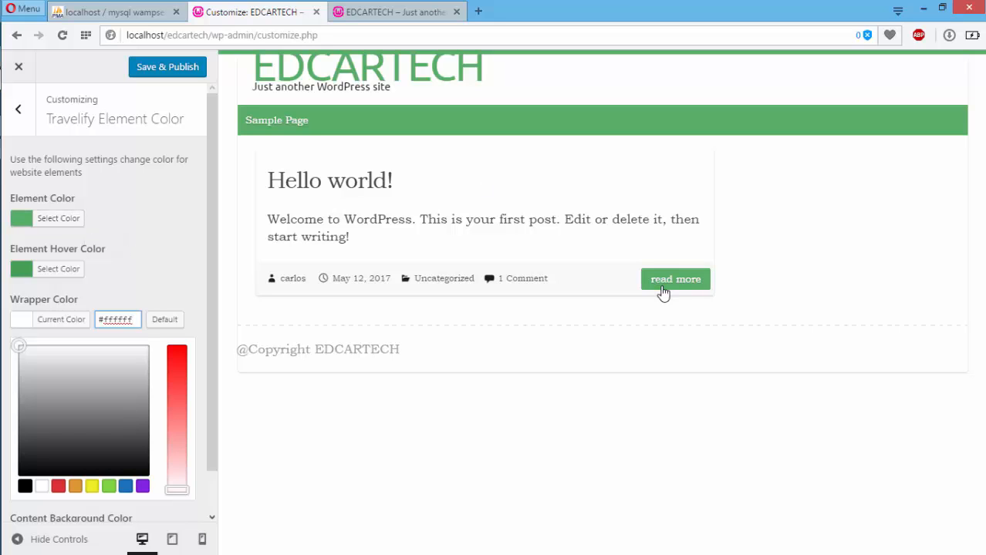
pyautogui.click(17, 109)
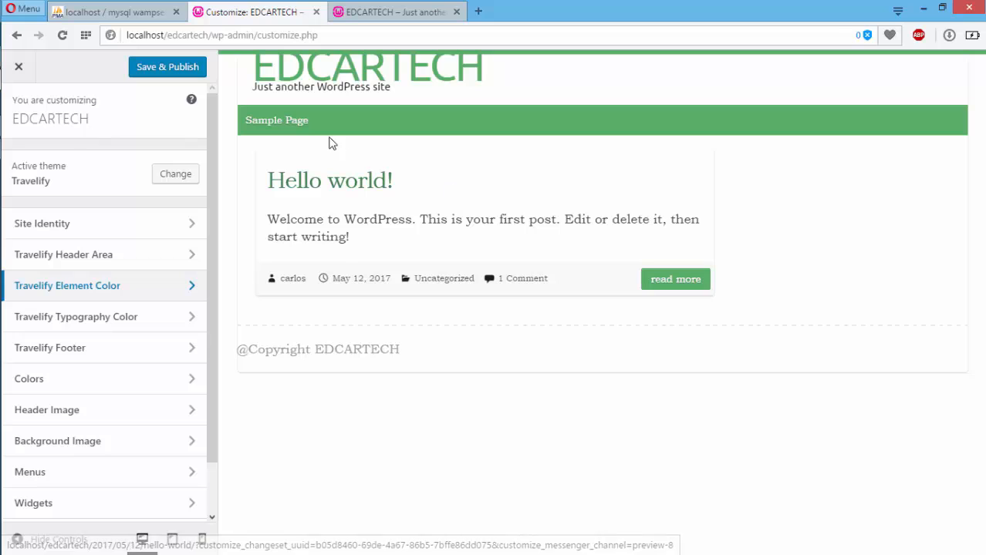
# - Save and publish the customizations and switch to the EDCARTECH homepage
pyautogui.click(183, 73)
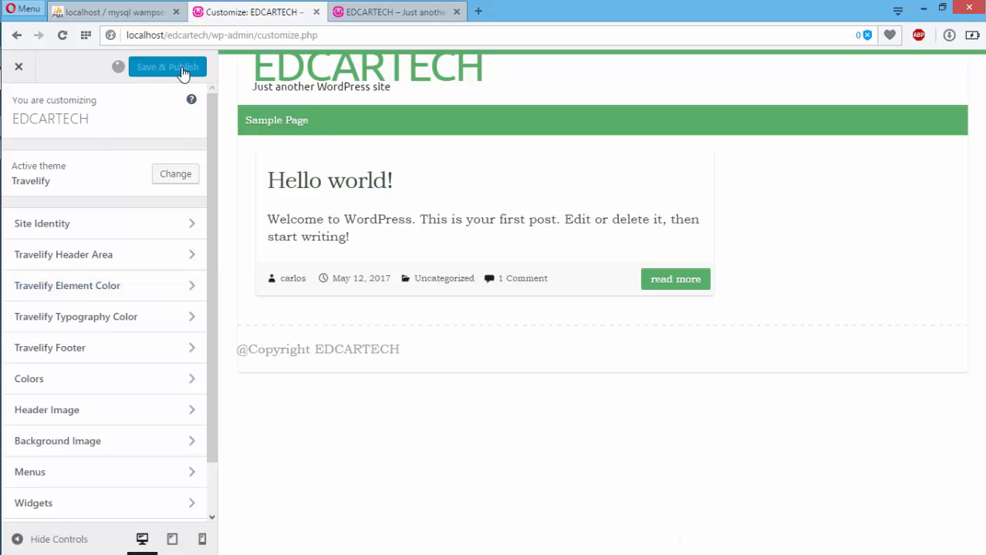
pyautogui.click(410, 11)
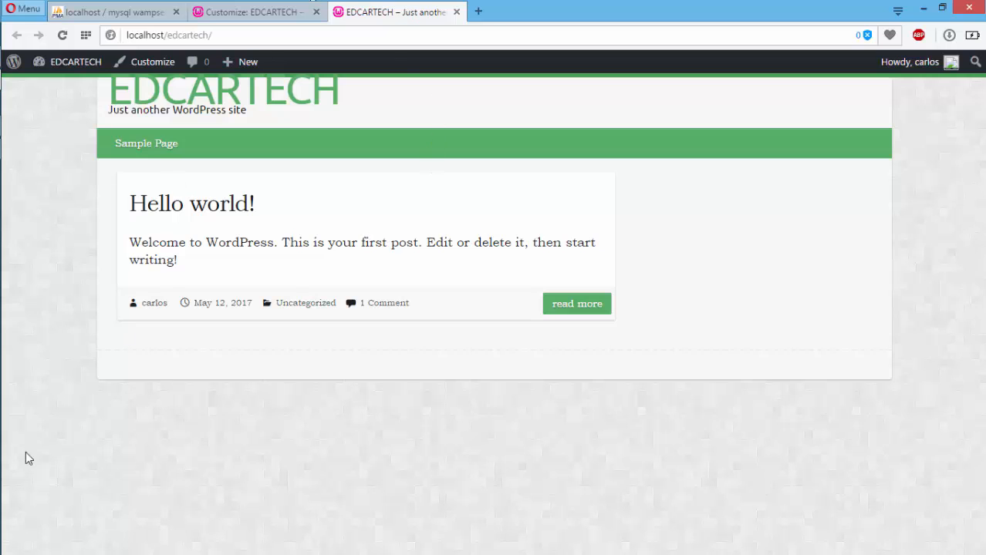
# - Reload the EDCARTECH homepage to check the published customizations, and return to the WordPress administration
pyautogui.click(246, 35)
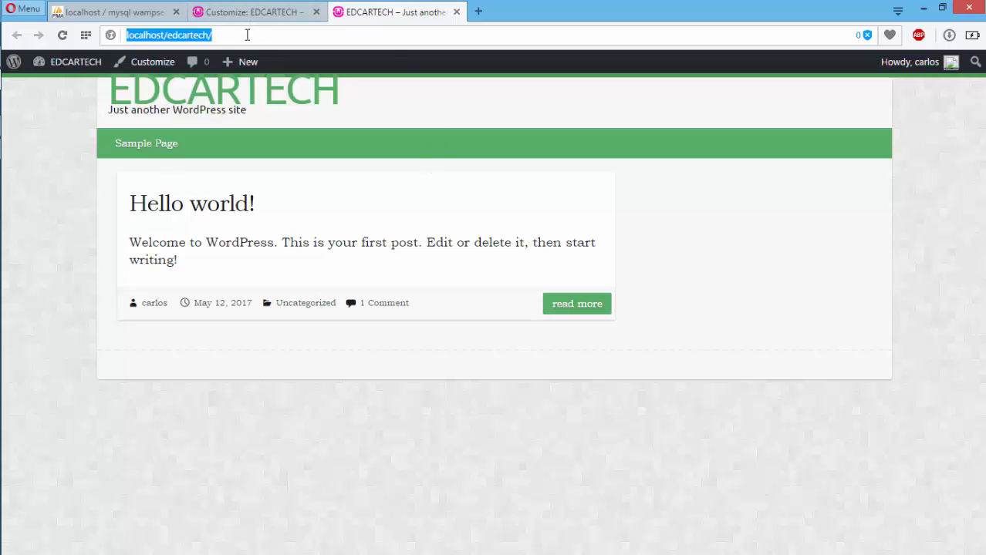
pyautogui.press('Return')
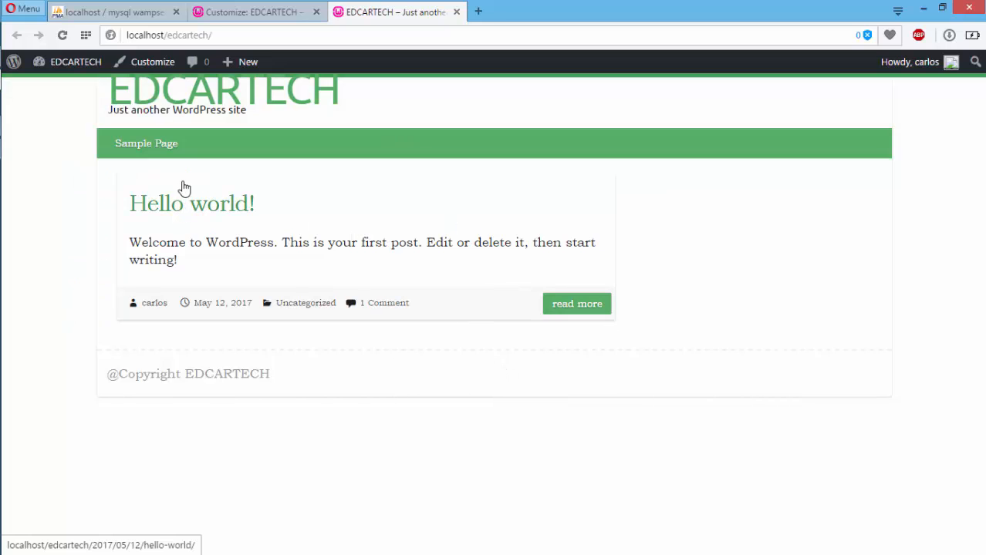
pyautogui.click(237, 17)
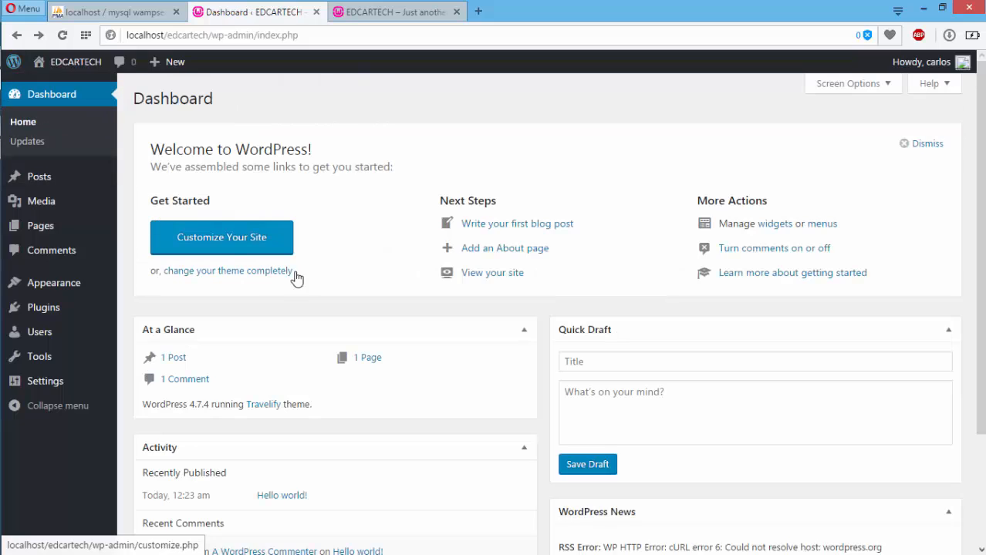
# - Move the "Hello world!" post to the trash and reload the site's homepage
pyautogui.click(43, 179)
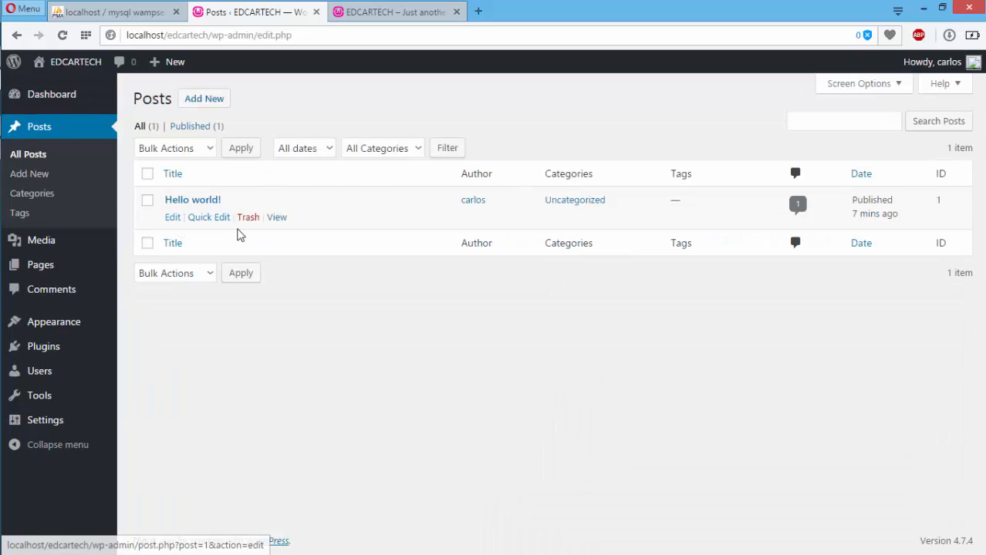
pyautogui.click(251, 222)
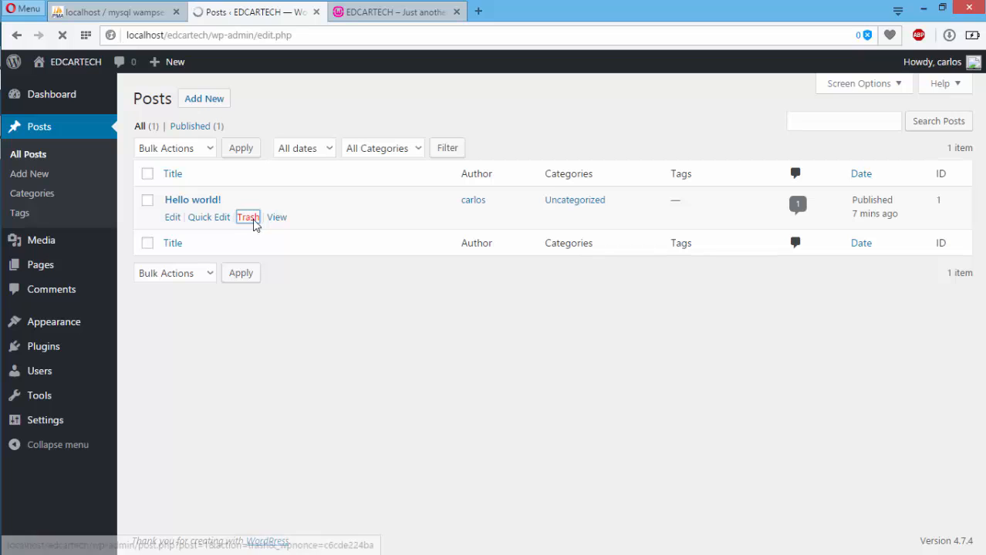
pyautogui.click(392, 16)
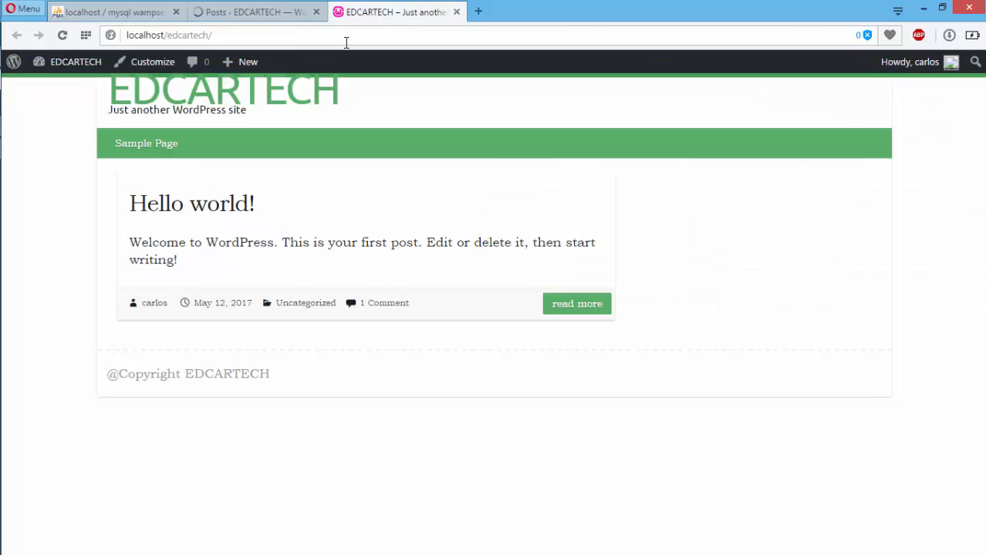
pyautogui.click(251, 94)
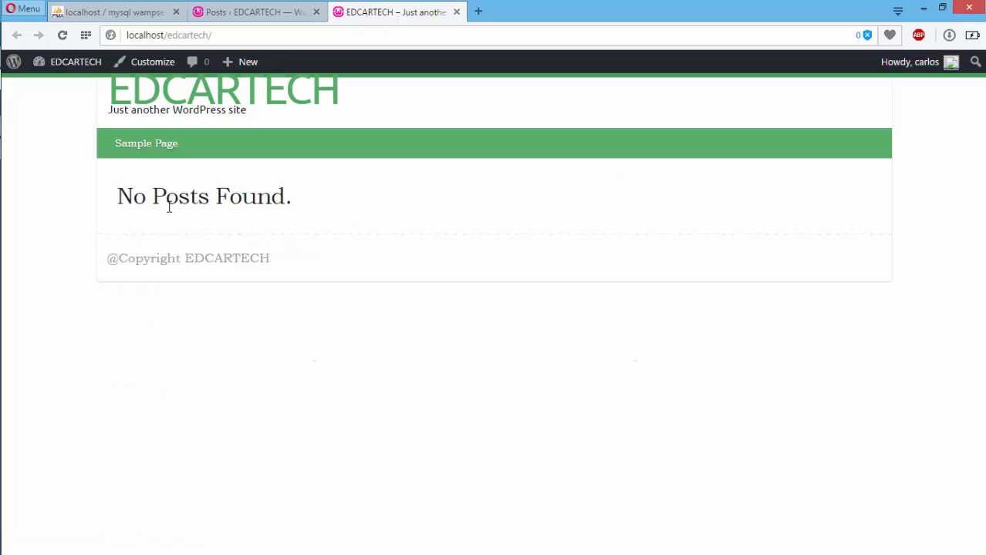
# - Compare the site's pages with the homepage navigation and open "Sample Page" for editing
pyautogui.click(237, 22)
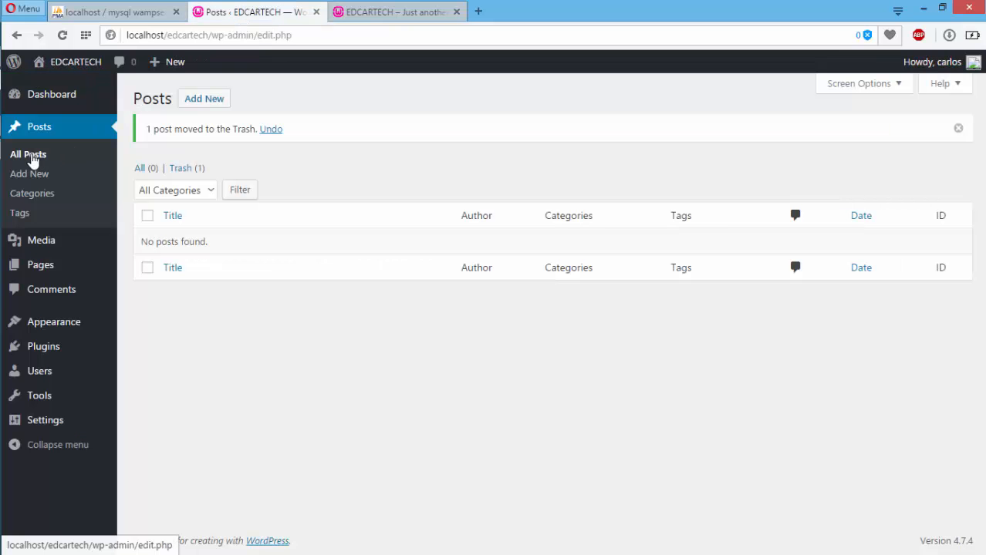
pyautogui.click(40, 267)
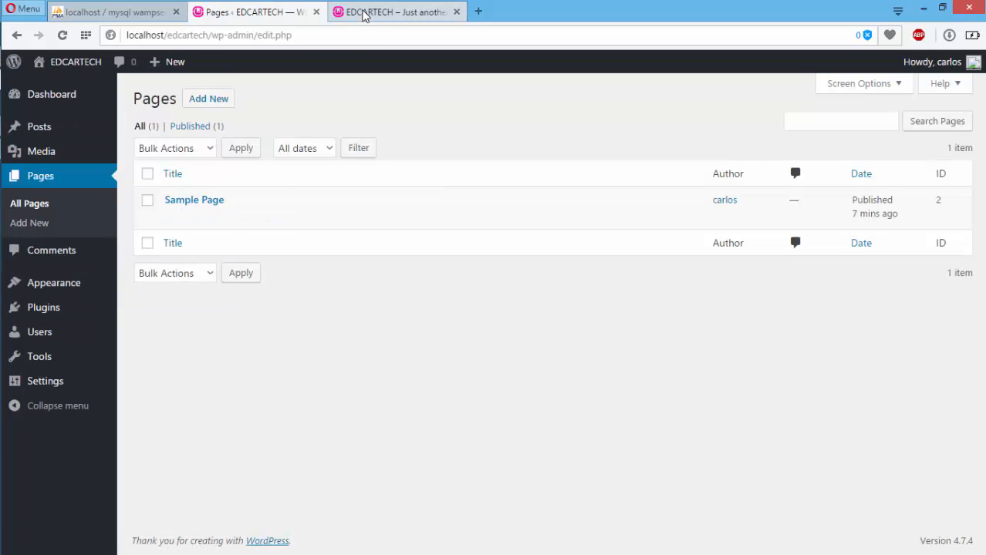
pyautogui.click(365, 14)
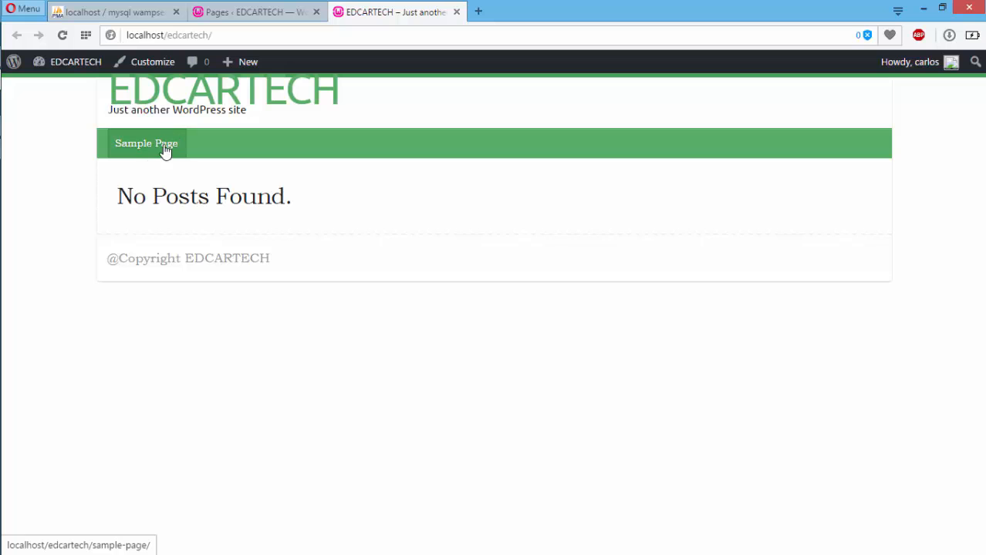
pyautogui.click(258, 15)
pyautogui.moveTo(169, 200)
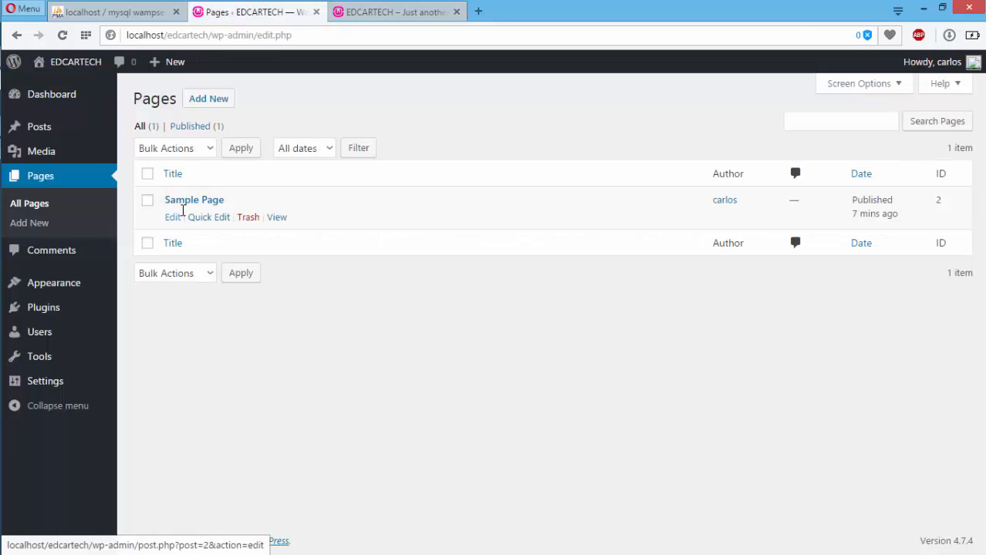
pyautogui.click(174, 220)
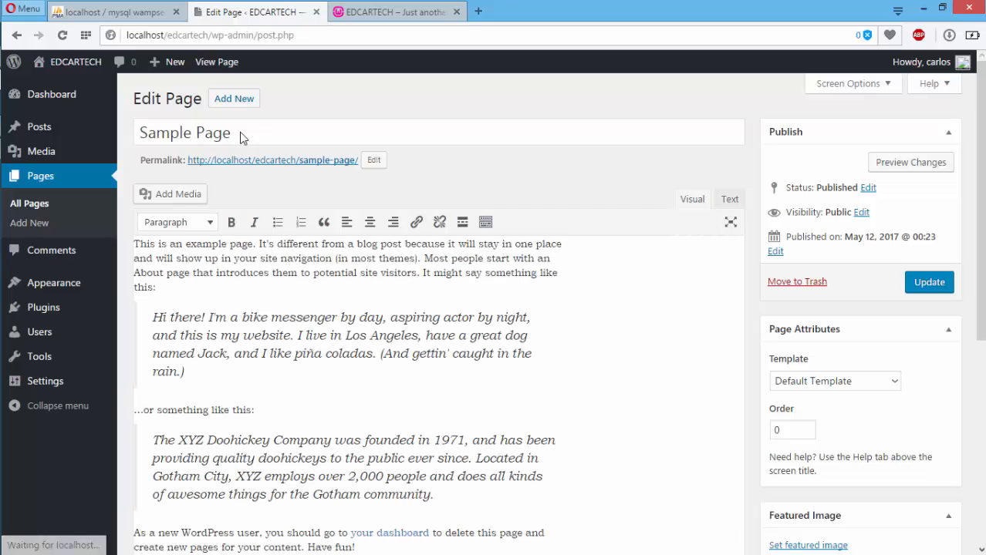
# - Change the sample page's title to "Menu" and update the page
pyautogui.moveTo(240, 136); pyautogui.dragTo(127, 120)
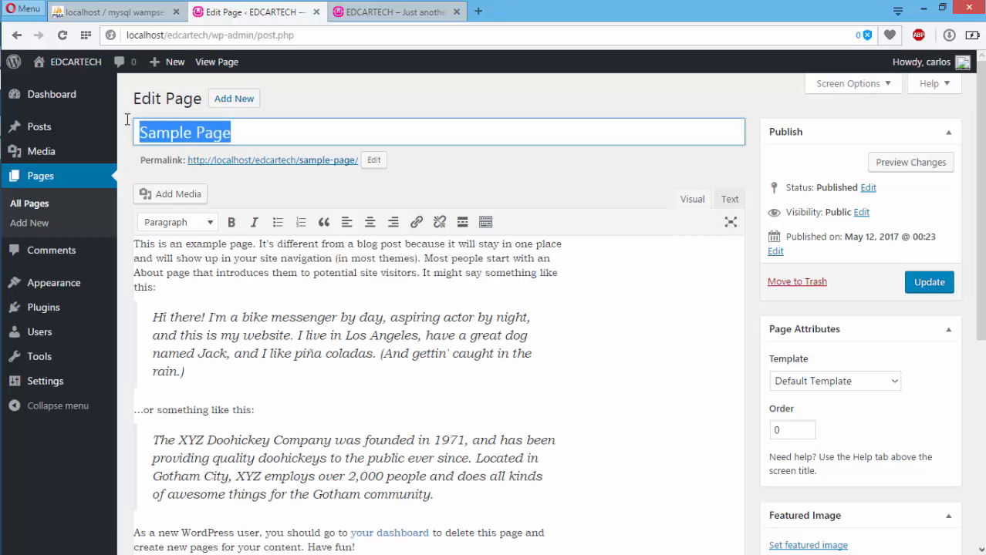
pyautogui.write('Hom')
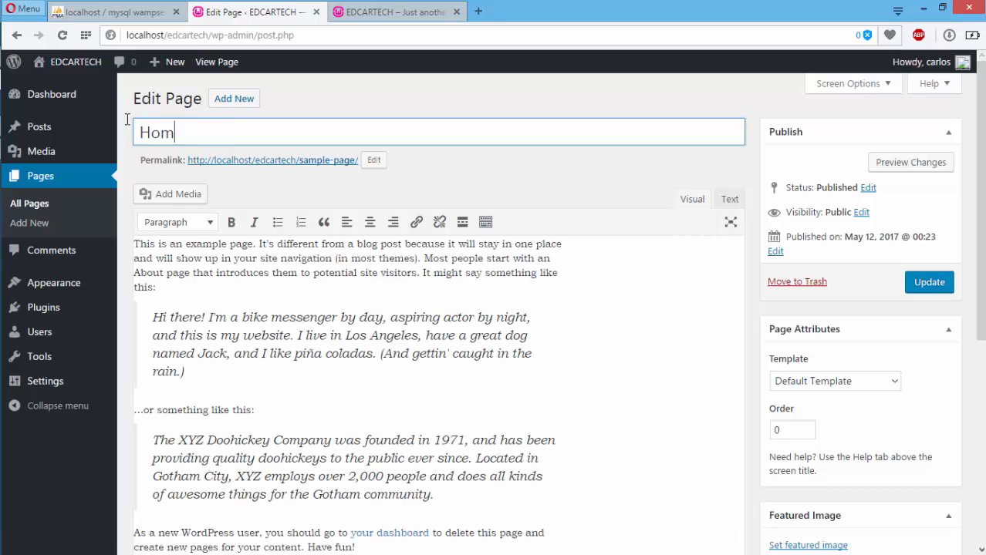
pyautogui.press('BackSpace')
pyautogui.press('BackSpace')
pyautogui.press('BackSpace')
pyautogui.write('M')
pyautogui.click(922, 281)
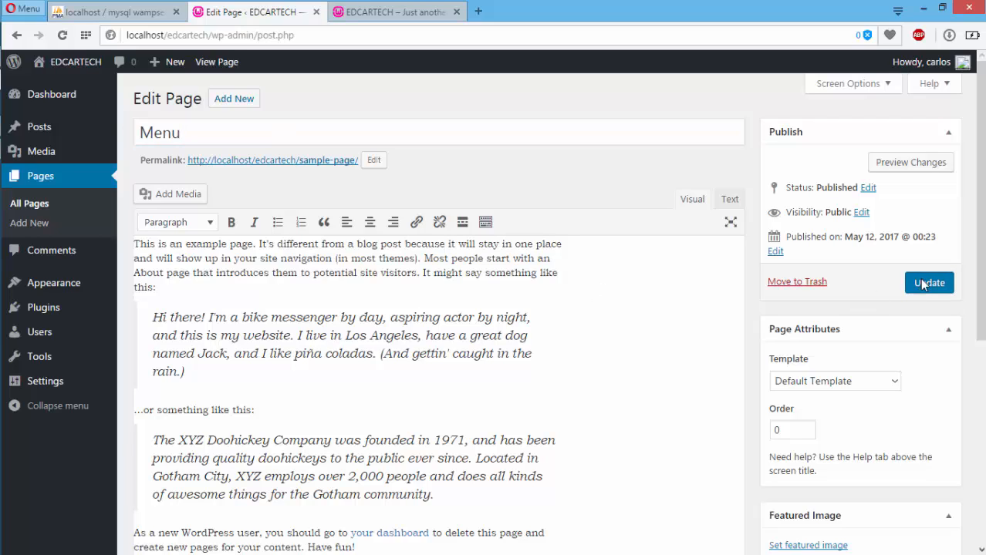
# - Check the renamed page's navigation entry on the homepage and return to the page editor
pyautogui.click(368, 15)
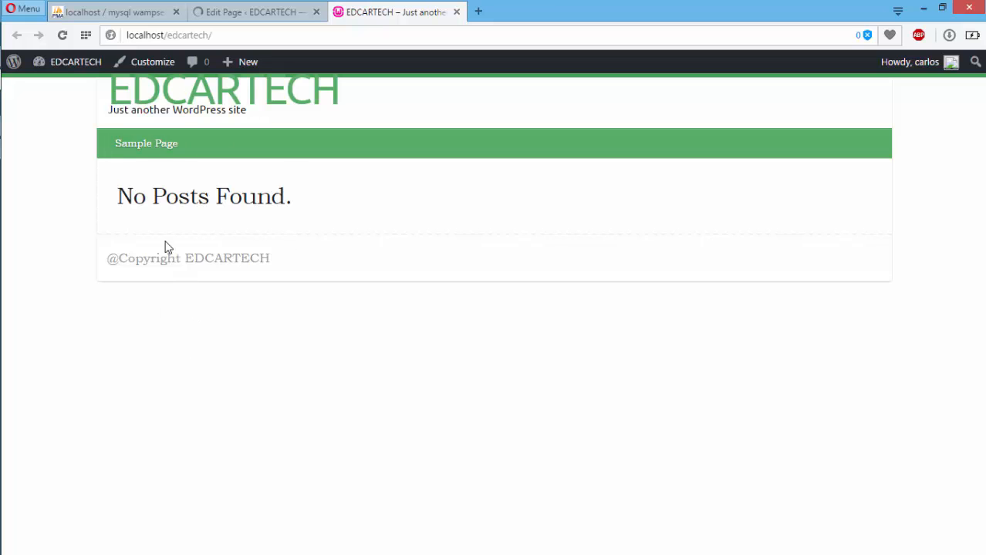
pyautogui.click(153, 150)
pyautogui.click(247, 13)
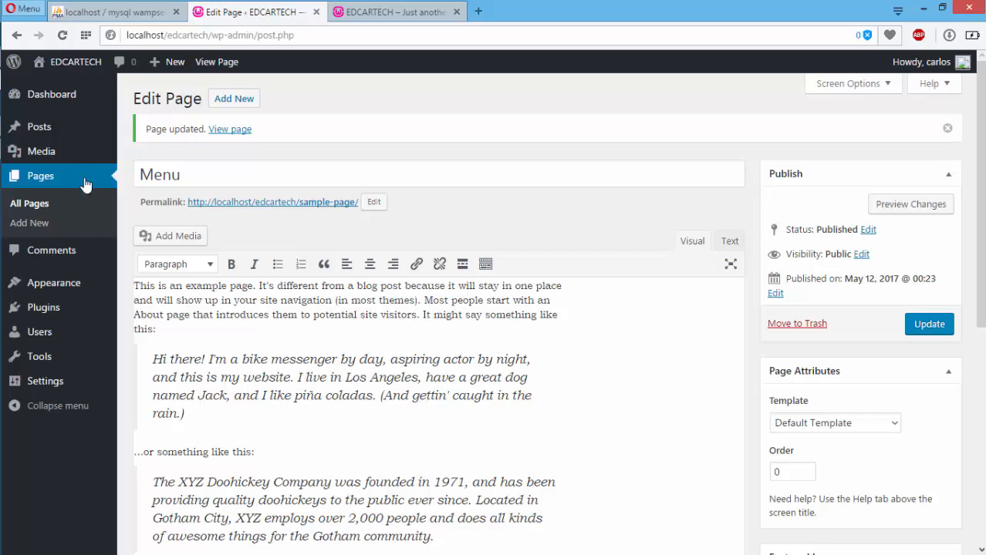
# - Set the front page to display the static page "Menu" in the Reading settings and save the changes
pyautogui.moveTo(54, 391)
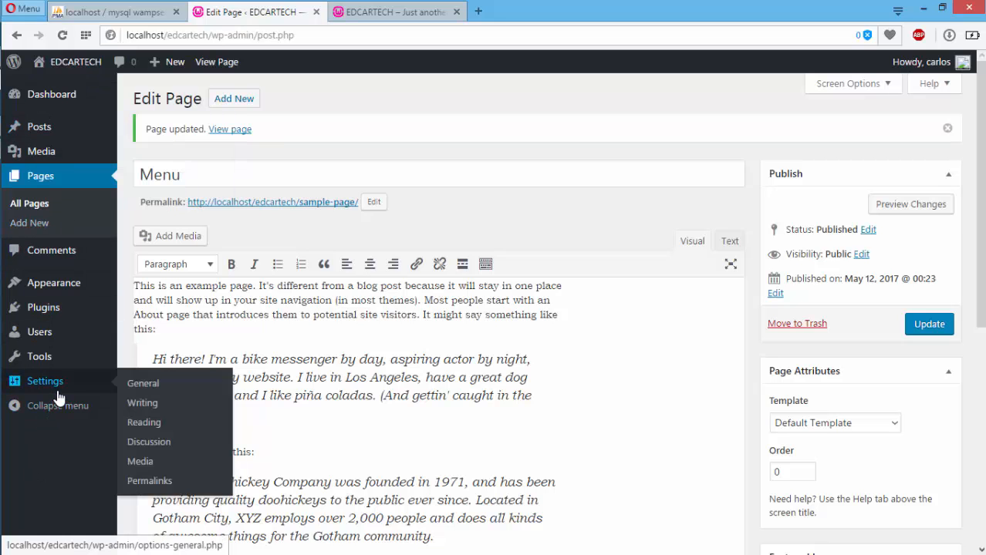
pyautogui.click(153, 428)
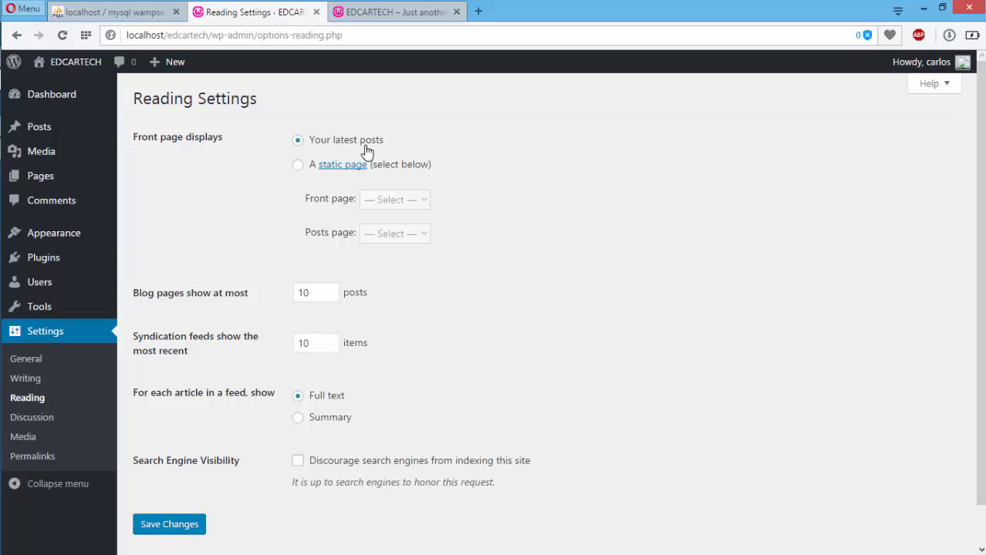
pyautogui.click(299, 167)
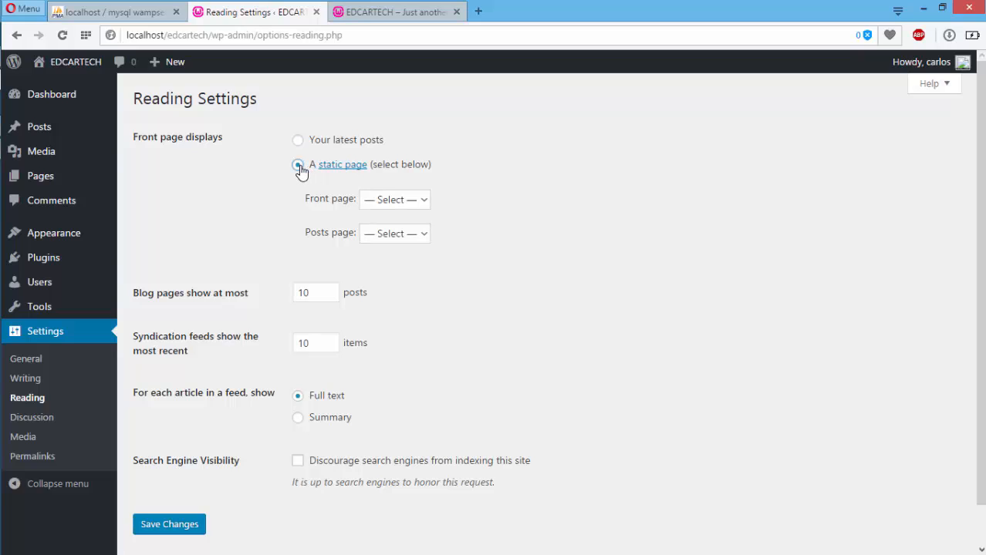
pyautogui.click(424, 202)
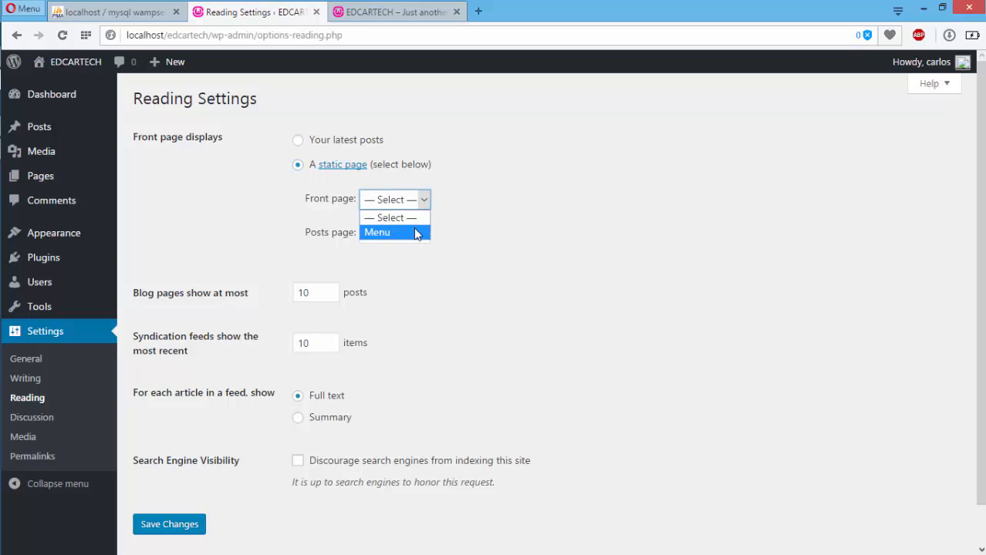
pyautogui.click(417, 232)
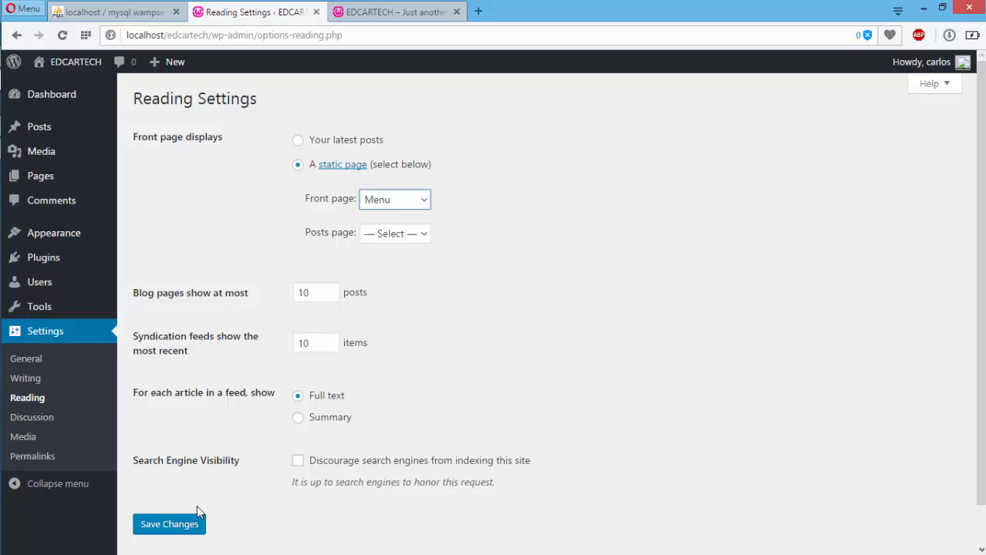
pyautogui.click(174, 526)
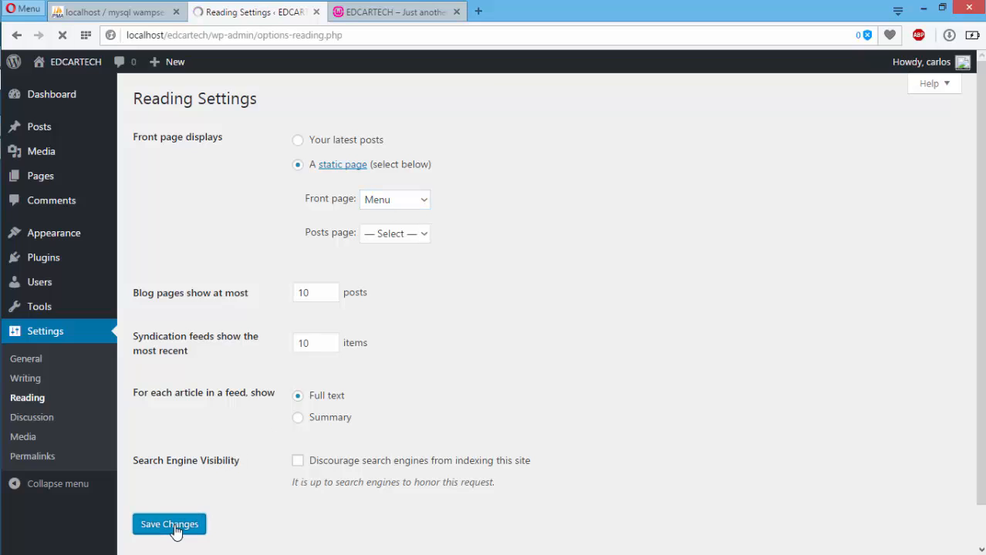
# - Reload the EDCARTECH homepage through its site title and look over the static front page
pyautogui.click(380, 11)
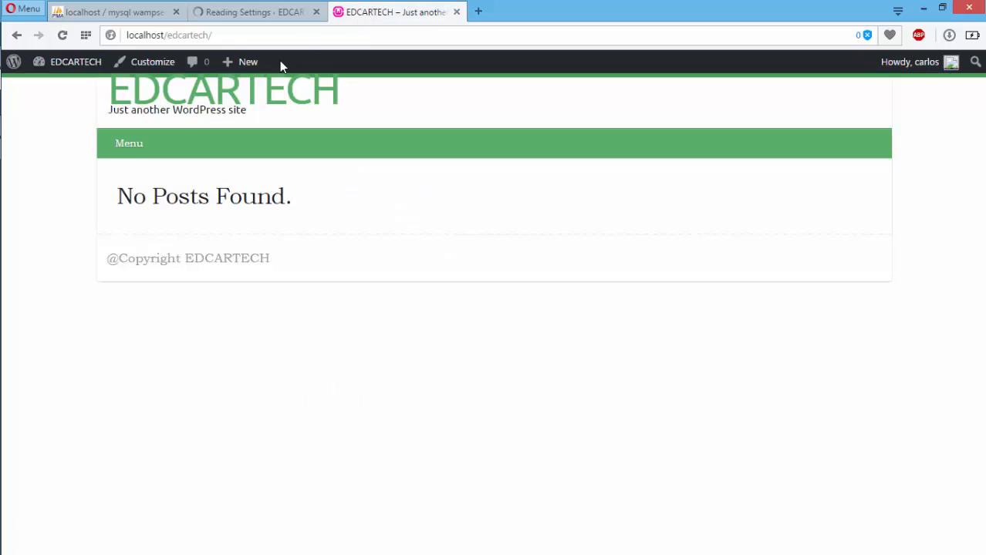
pyautogui.click(286, 104)
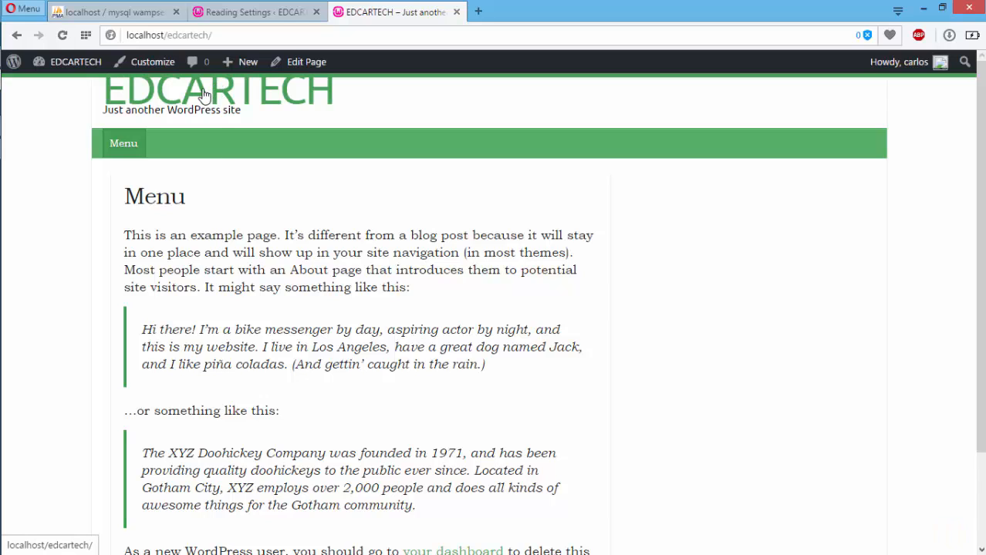
pyautogui.click(217, 122)
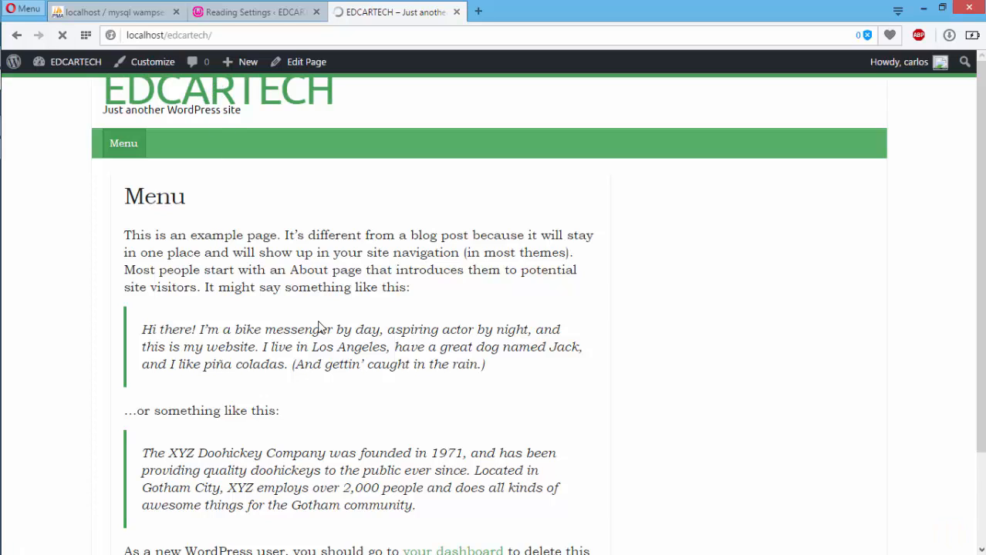
pyautogui.click(245, 100)
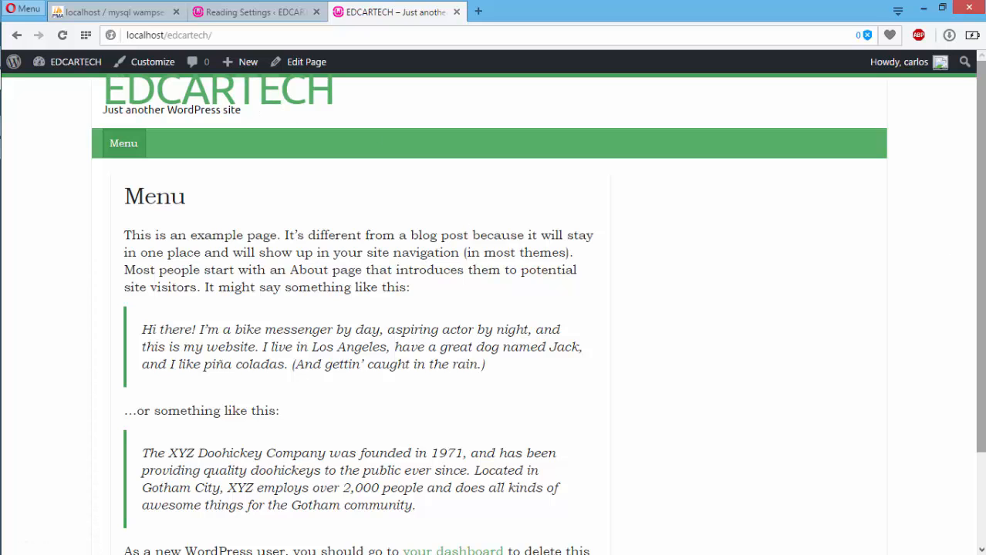
pyautogui.scroll(-3, 494, 309)
pyautogui.scroll(3, 493, 308)
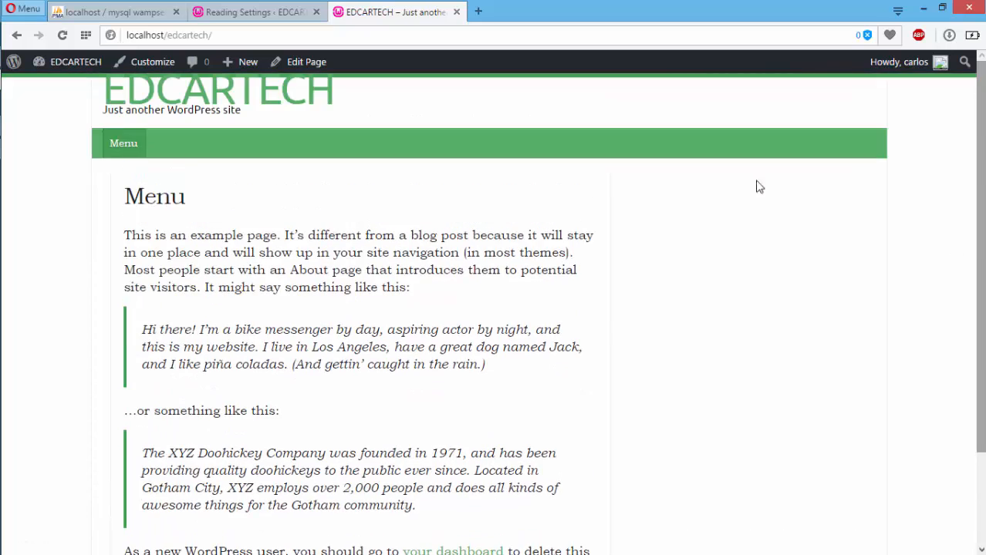